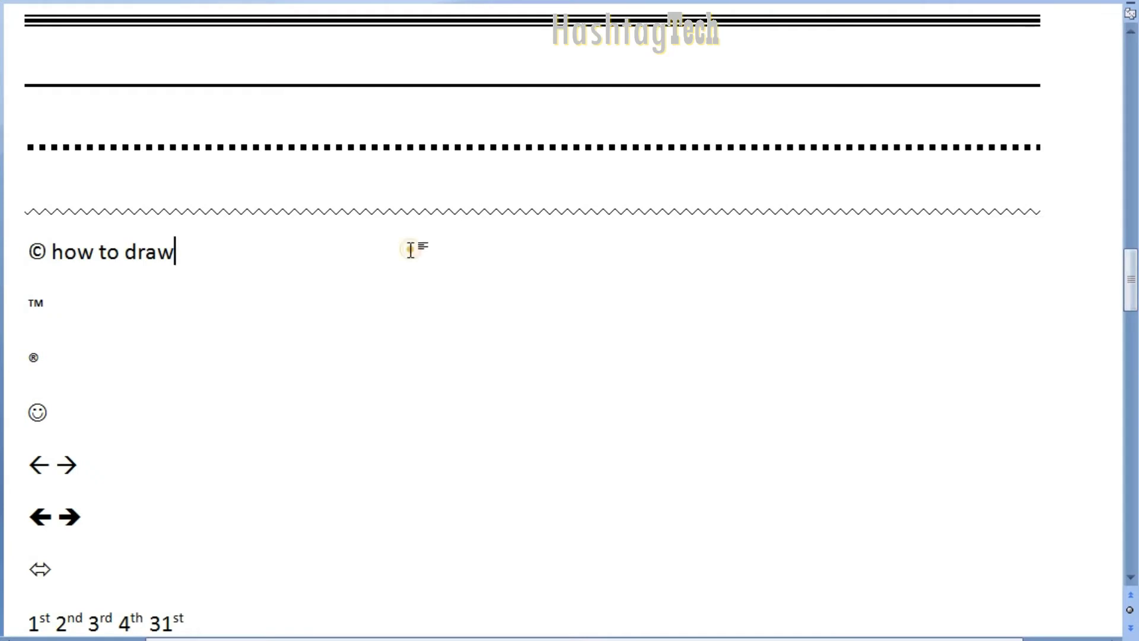
Step: Extend the "how to draw" text on the copyright line with "copyright symbol ©"
{"action": "type", "text": "copy"}
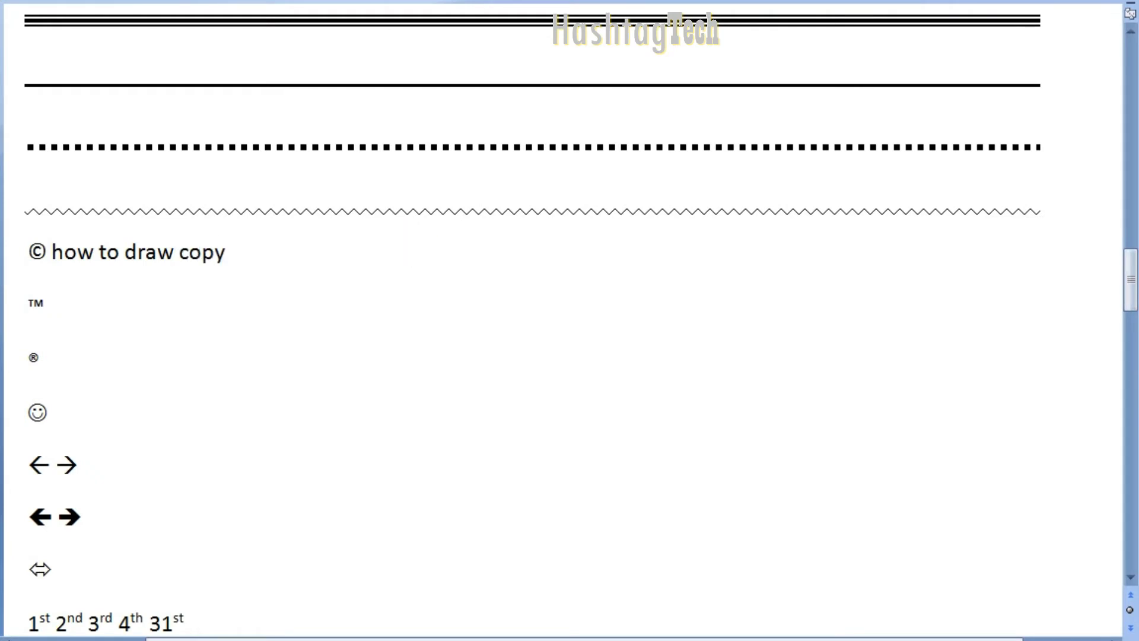
{"action": "type", "text": "right symbol ("}
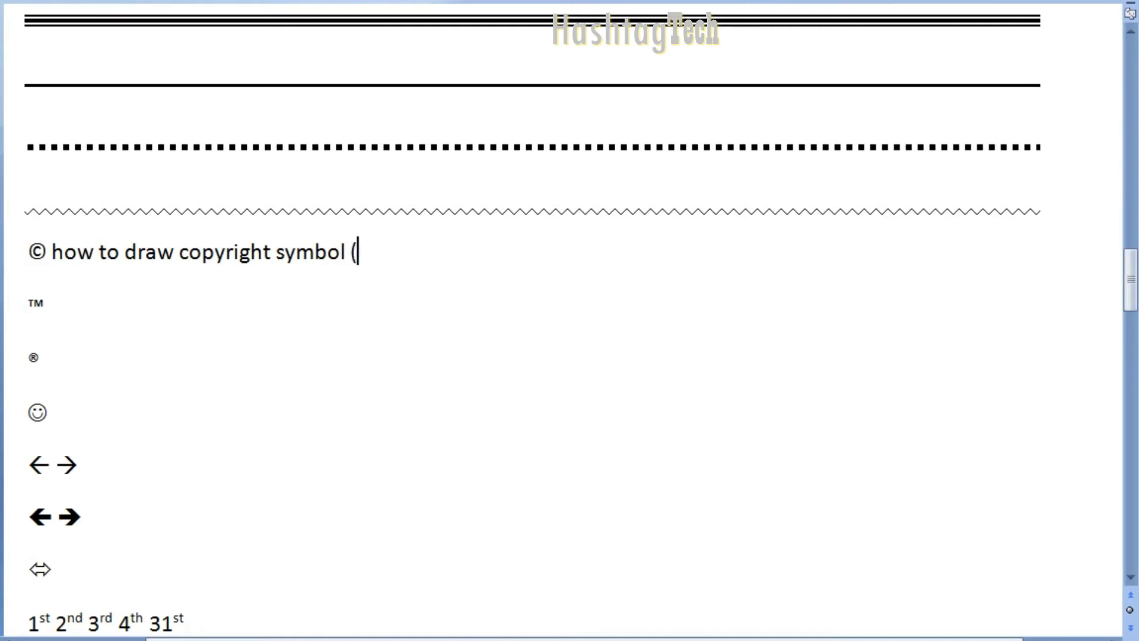
{"action": "type", "text": "c)"}
Step: Finish the copyright line with the explanation "bracket open type c and close bracket ©"
{"action": "type", "text": "brac"}
{"action": "type", "text": "k"}
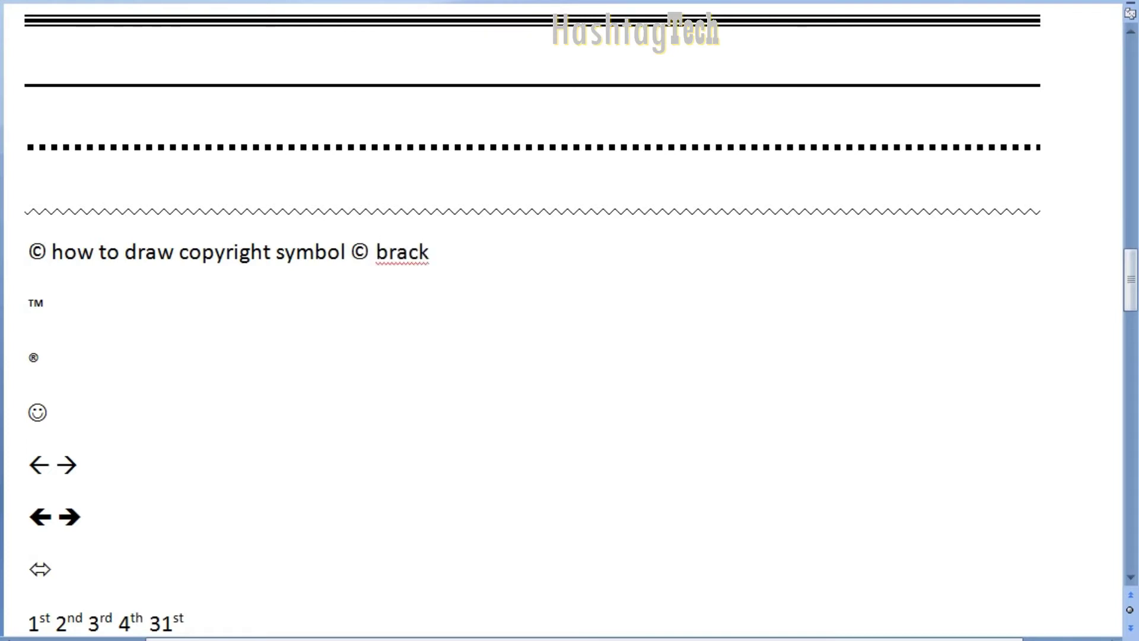
{"action": "key", "text": "BackSpace"}
{"action": "type", "text": "ket oper "}
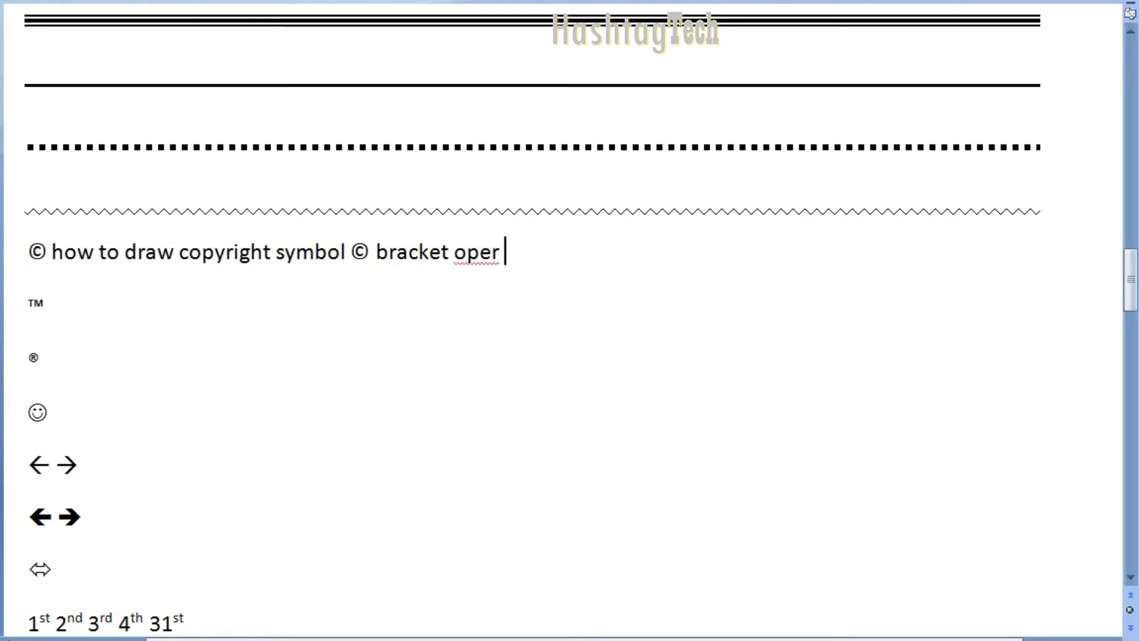
{"action": "key", "text": "BackSpace"}
{"action": "key", "text": "BackSpace"}
{"action": "type", "text": "n type c"}
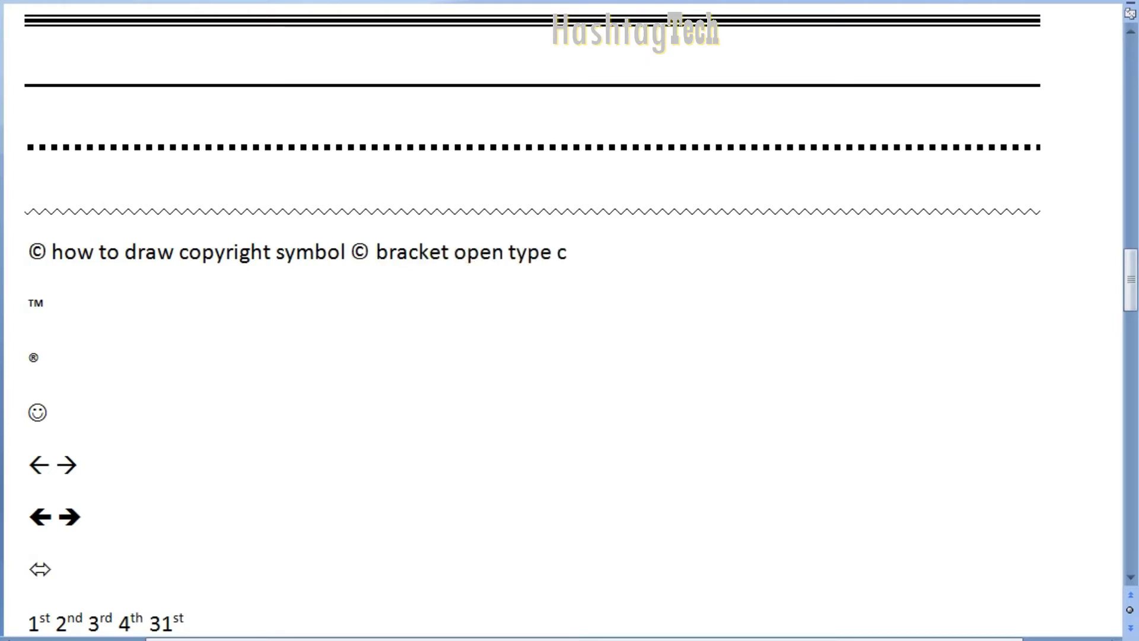
{"action": "type", "text": " c"}
{"action": "key", "text": "BackSpace"}
{"action": "type", "text": "and"}
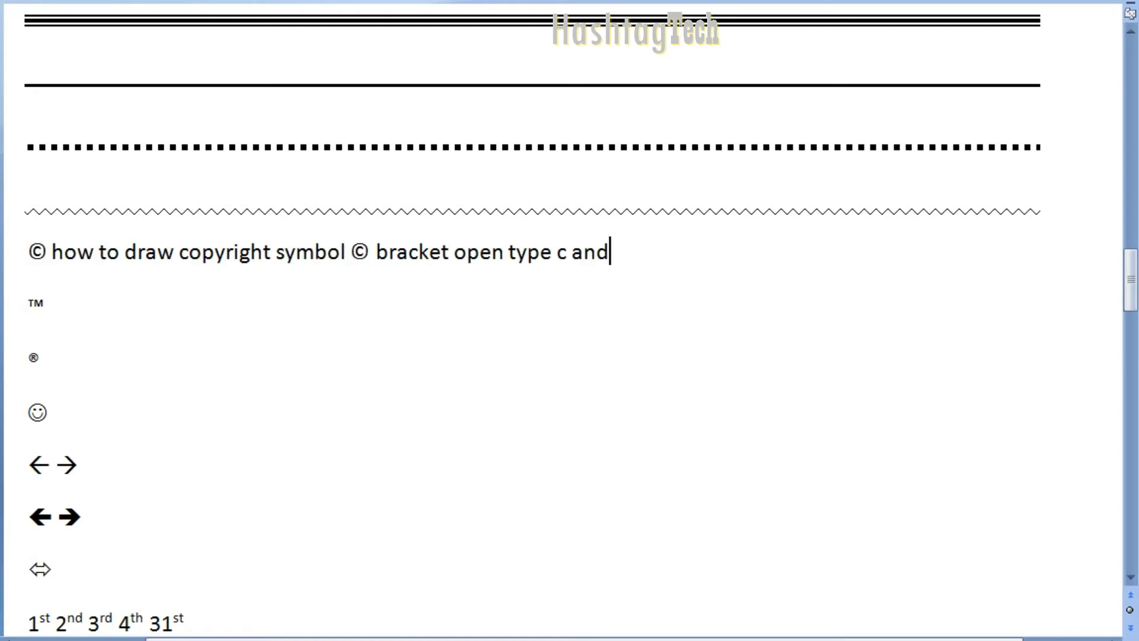
{"action": "type", "text": " close brac"}
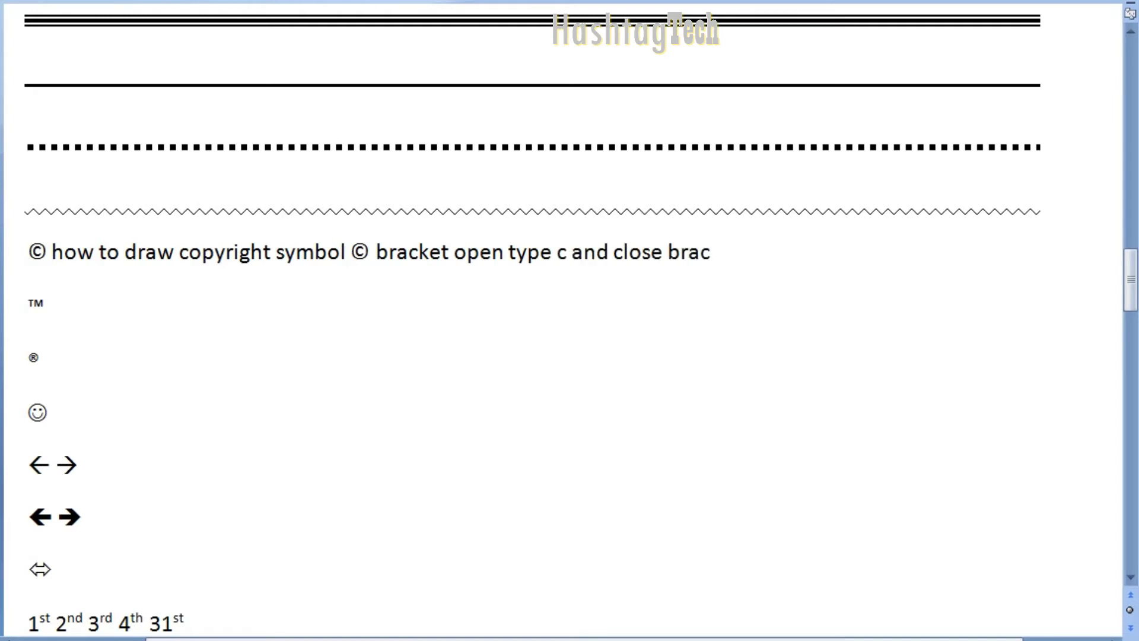
{"action": "type", "text": "ket (c)"}
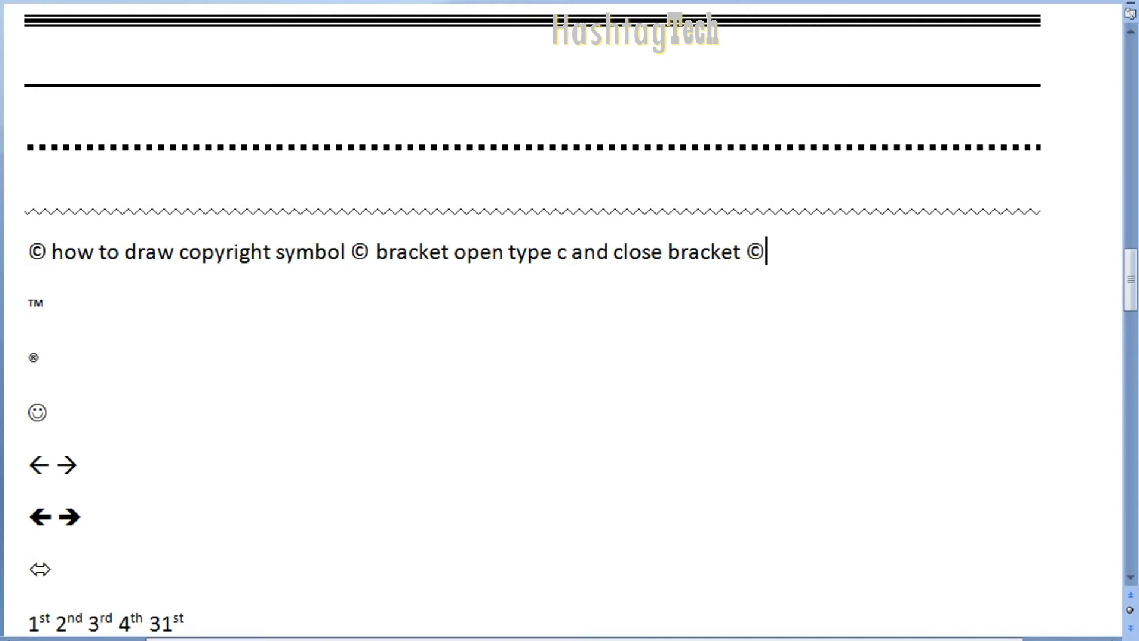
Step: Add a second ™ and the text "trademark symbol" to the trademark line
{"action": "left_click", "coordinate": [48, 304]}
{"action": "type", "text": "(t"}
{"action": "type", "text": "m)"}
{"action": "type", "text": "trade"}
{"action": "type", "text": "mark"}
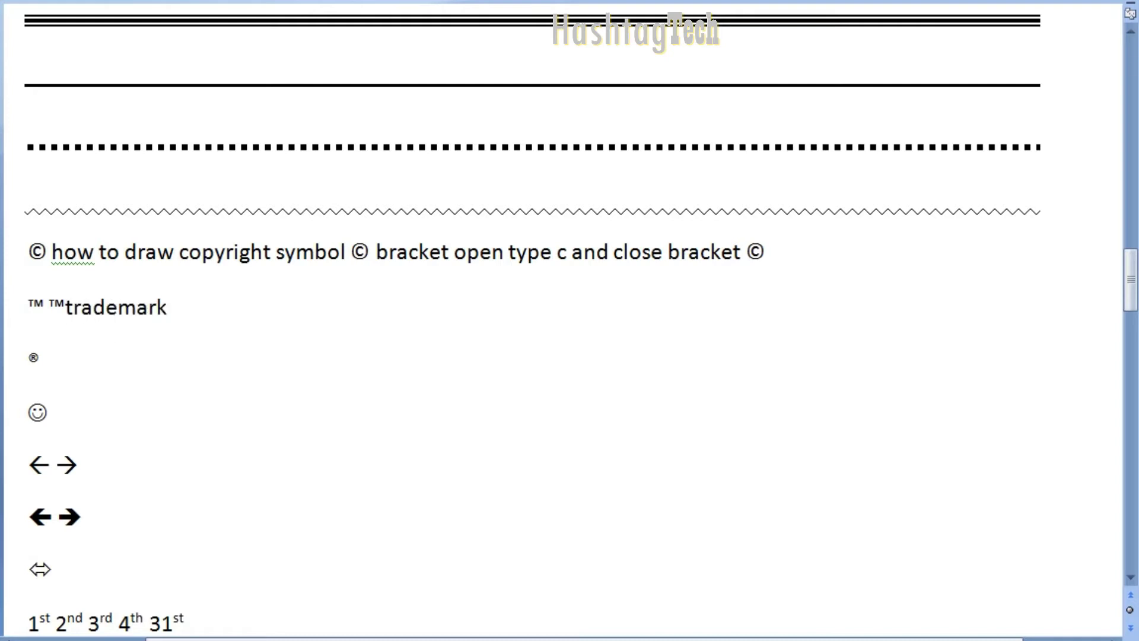
{"action": "type", "text": " symbol"}
Step: Add the word "computer" followed by a registered symbol ® to the line starting with ®
{"action": "key", "text": "Down"}
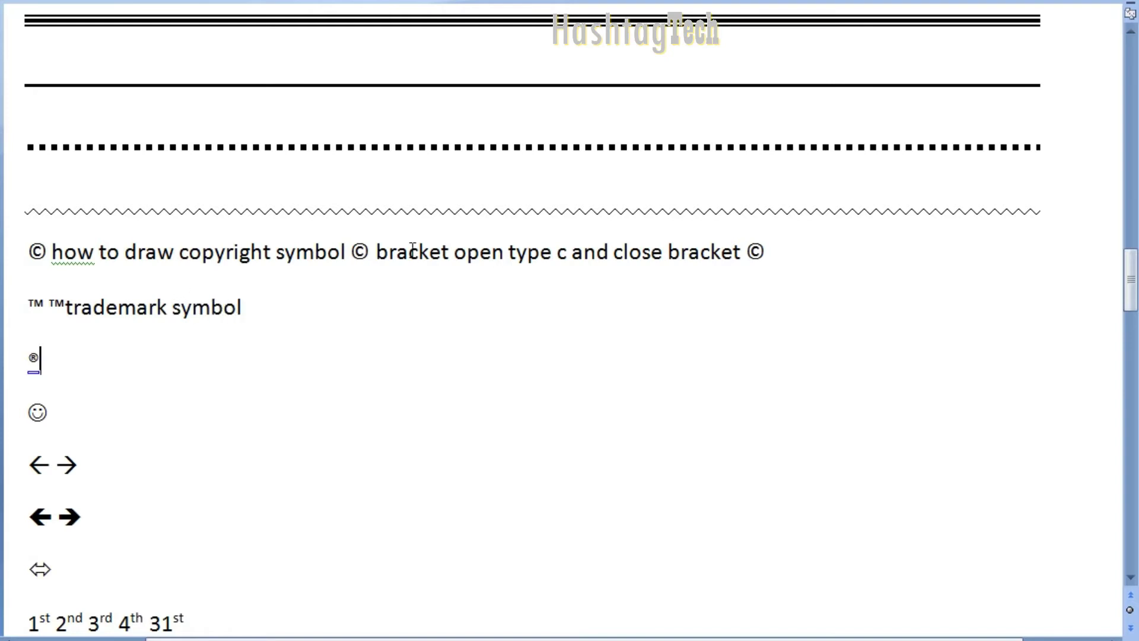
{"action": "type", "text": "computer"}
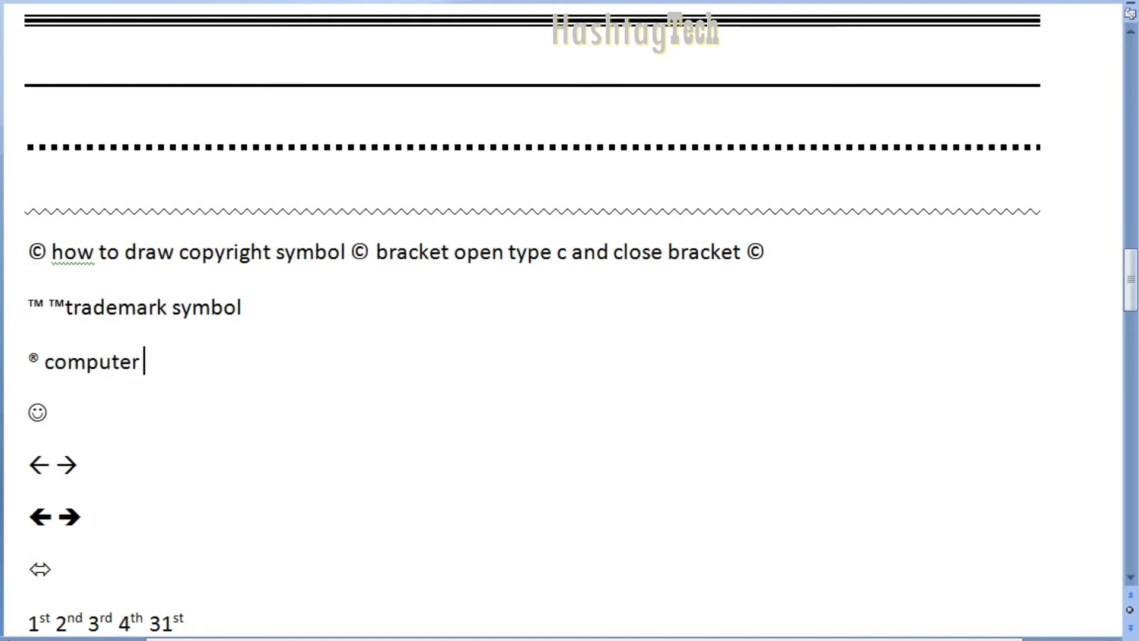
{"action": "type", "text": "(t"}
{"action": "key", "text": "BackSpace"}
{"action": "type", "text": "r)"}
Step: Select "computer®" and enlarge its font by several sizes
{"action": "key", "text": "ctrl+shift+Left"}
{"action": "key", "text": "ctrl+shift+Left"}
{"action": "key", "text": "ctrl+shift+Right"}
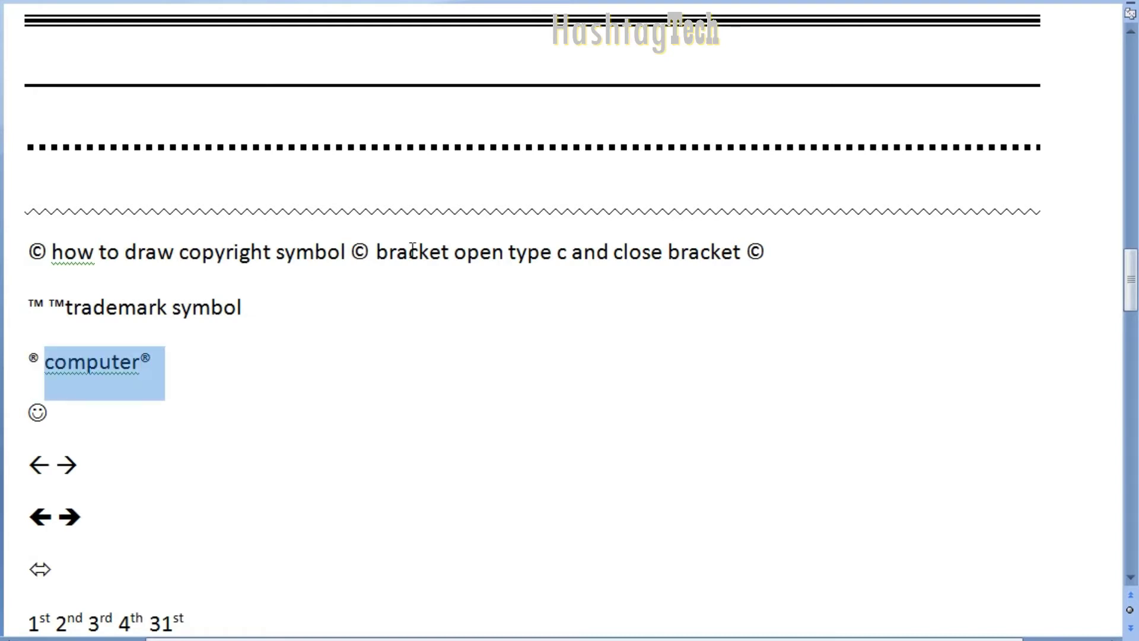
{"action": "key", "text": "ctrl+shift+period"}
{"action": "key", "text": "ctrl+shift+period"}
{"action": "key", "text": "ctrl+shift+period"}
{"action": "key", "text": "ctrl+shift+period"}
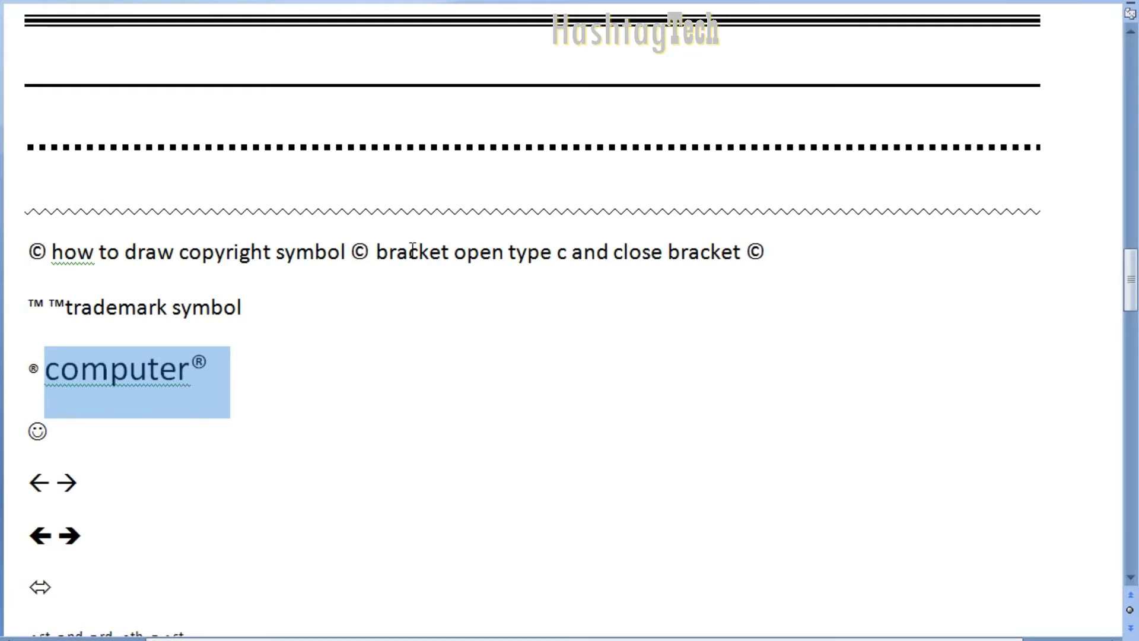
Step: Decrease and re-increase the font size of "computer®" in single-point increments
{"action": "key", "text": "ctrl+bracketleft"}
{"action": "key", "text": "ctrl+bracketleft"}
{"action": "key", "text": "ctrl+bracketleft"}
{"action": "key", "text": "ctrl+bracketright"}
{"action": "key", "text": "ctrl+bracketright"}
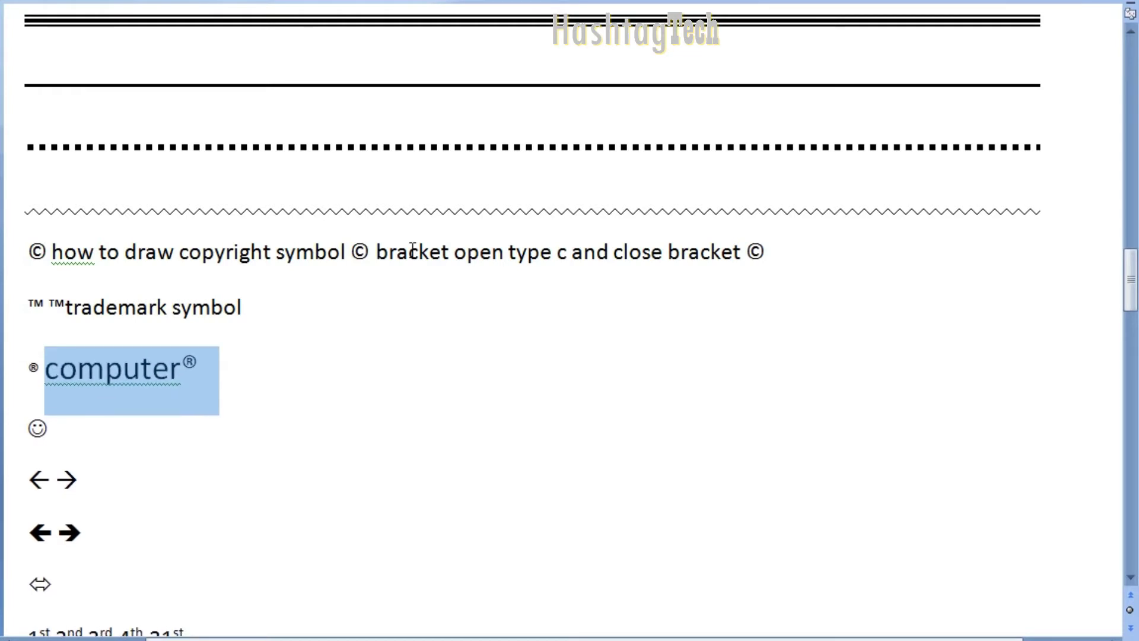
{"action": "key", "text": "ctrl+bracketright"}
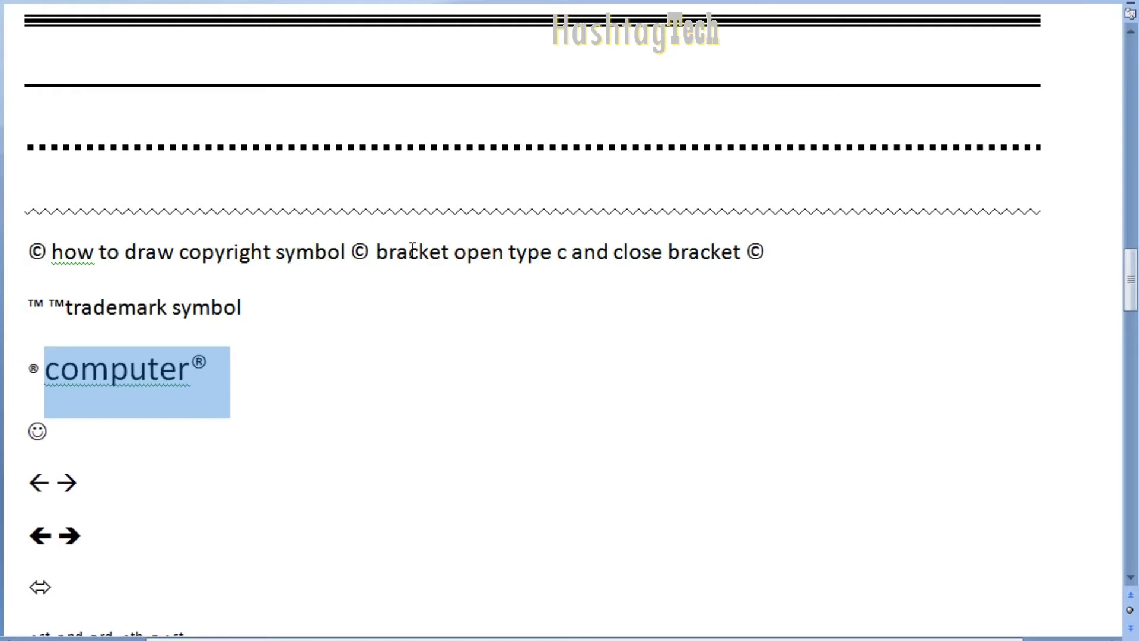
{"action": "key", "text": "ctrl+bracketleft"}
{"action": "key", "text": "ctrl+bracketleft"}
{"action": "key", "text": "ctrl+bracketright"}
{"action": "key", "text": "ctrl+bracketright"}
Step: Add smiling, sad and neutral face symbols after the existing smiley
{"action": "key", "text": "Down"}
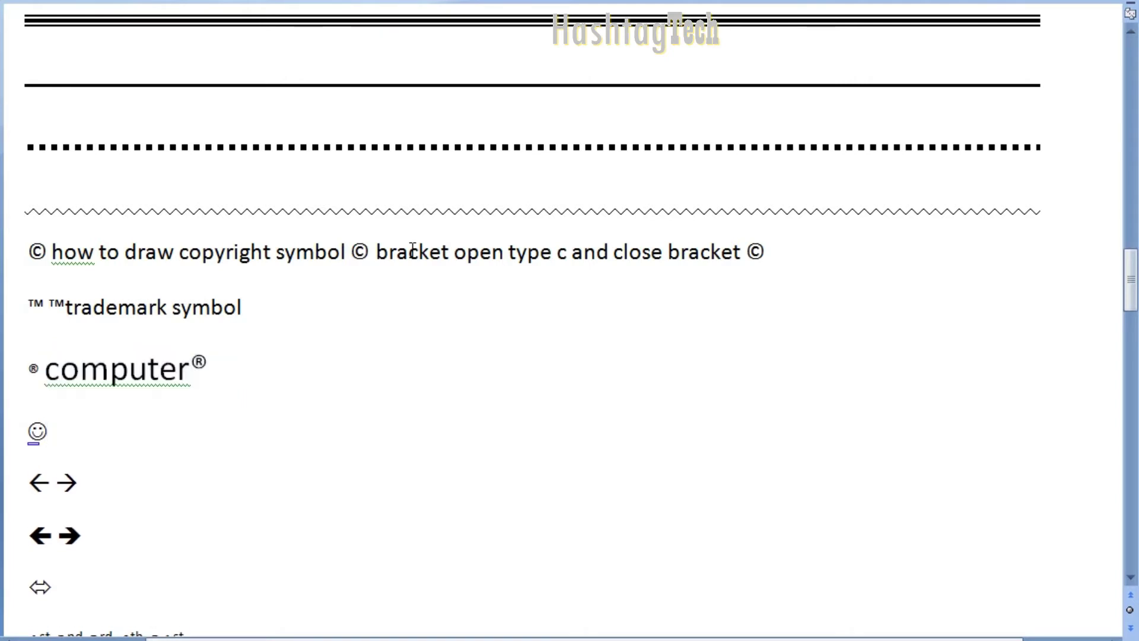
{"action": "type", "text": ":"}
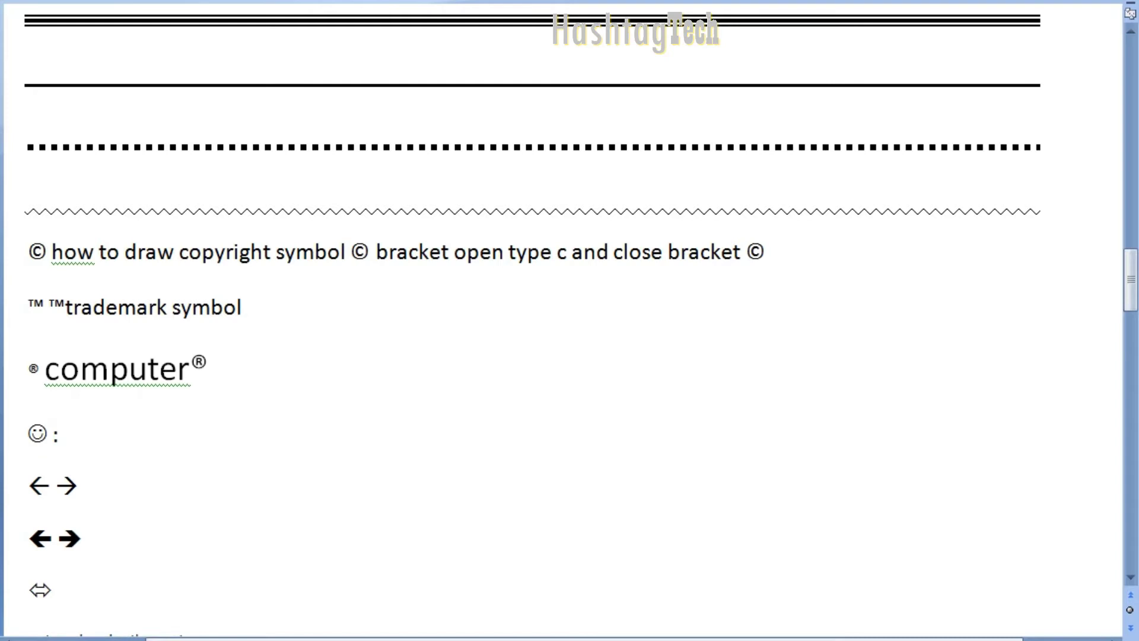
{"action": "type", "text": ")"}
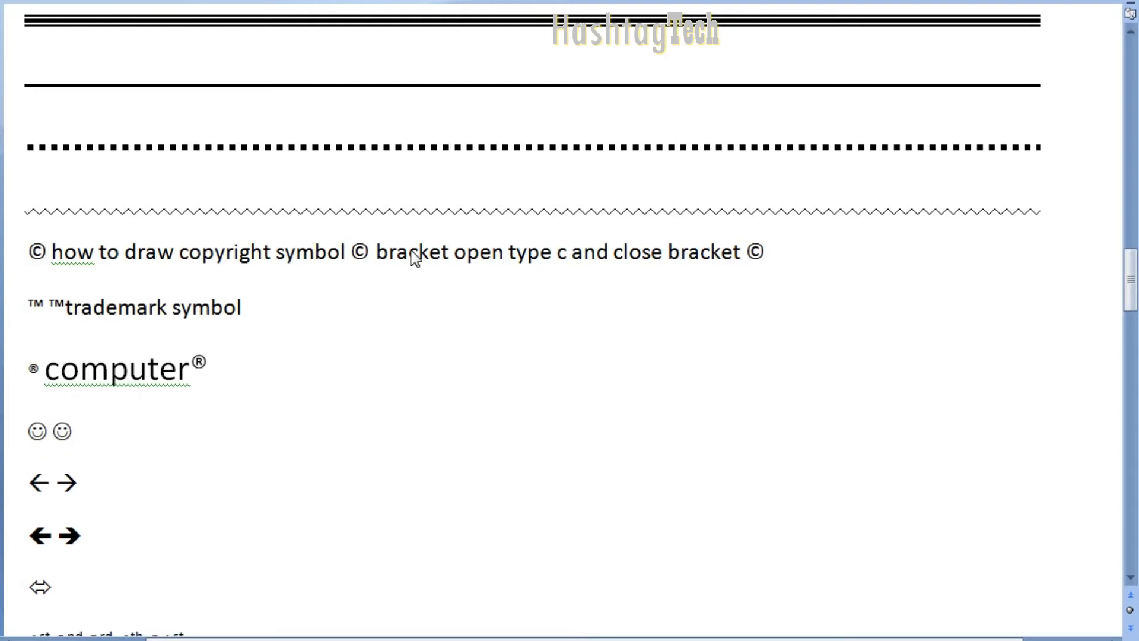
{"action": "type", "text": " :"}
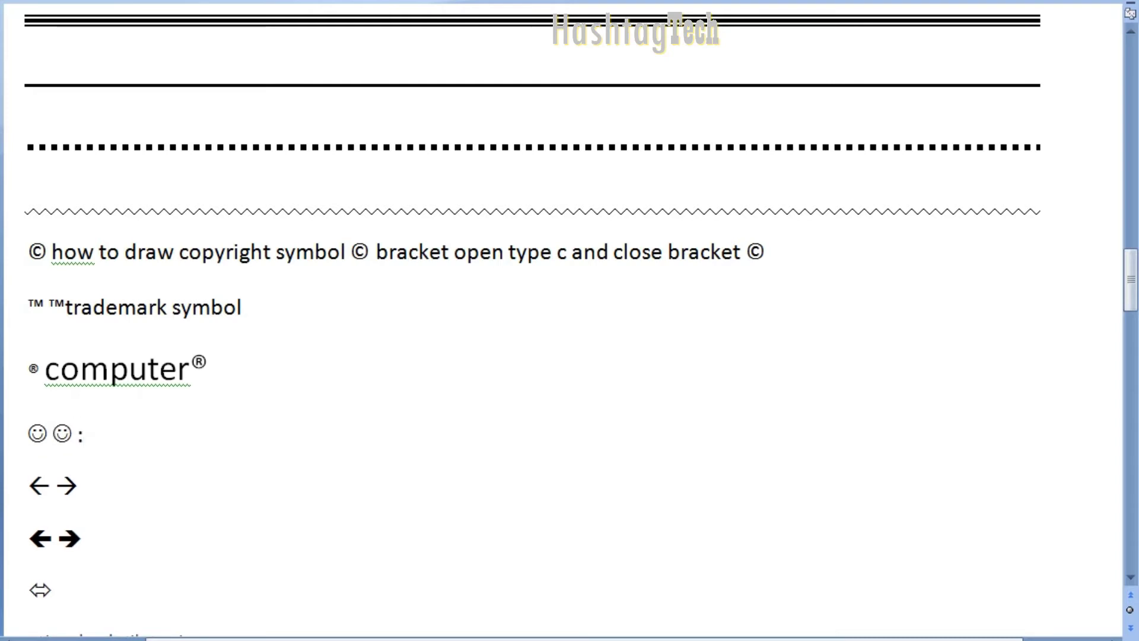
{"action": "type", "text": "(:|"}
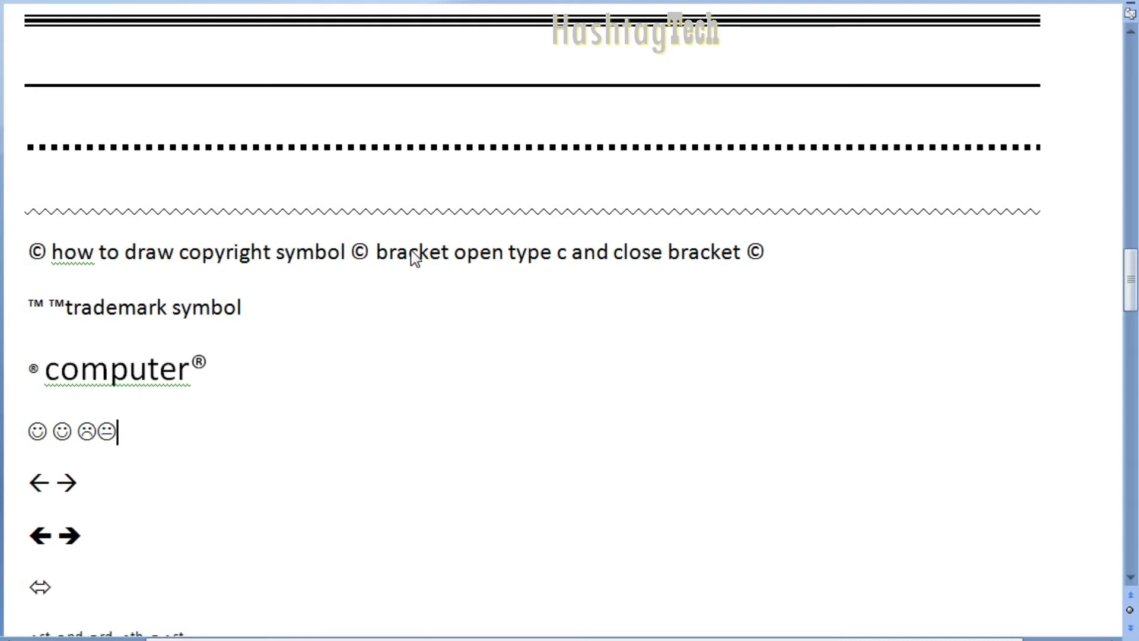
Step: Try the emoticon codes ":@" and "(:@)" after the neutral face and remove them
{"action": "type", "text": " :@"}
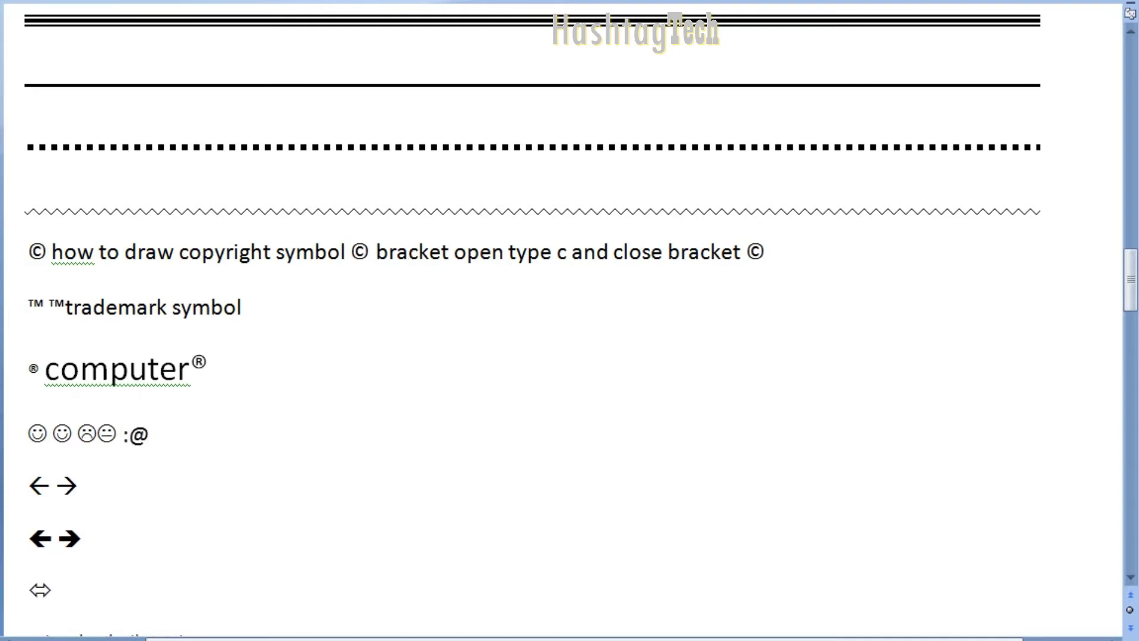
{"action": "key", "text": "BackSpace"}
{"action": "key", "text": "BackSpace"}
{"action": "key", "text": "BackSpace"}
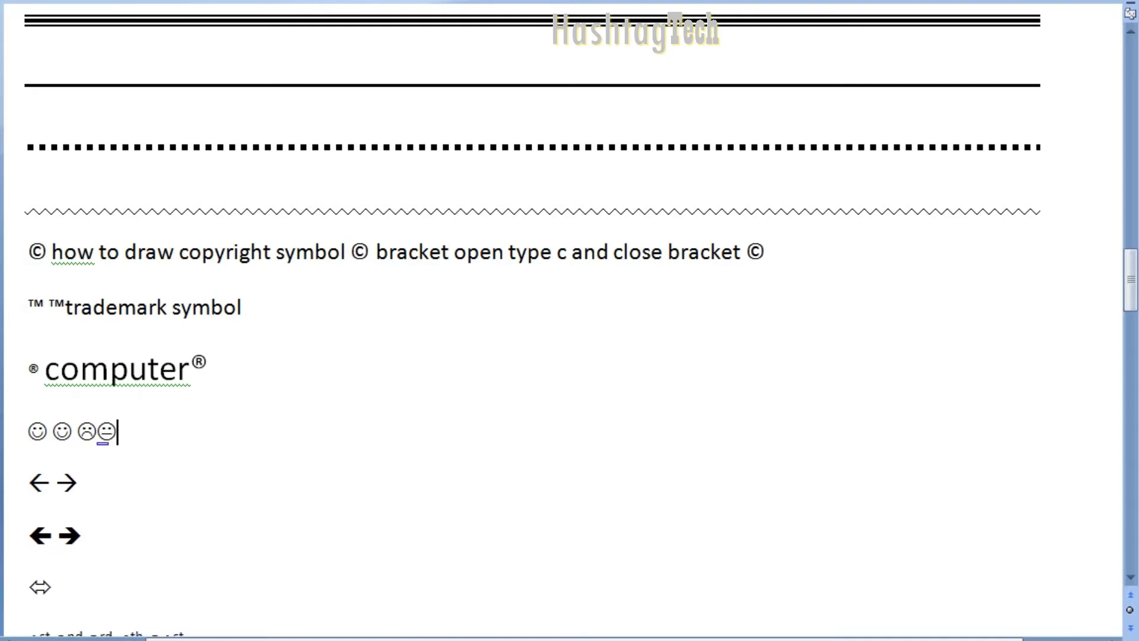
{"action": "type", "text": "("}
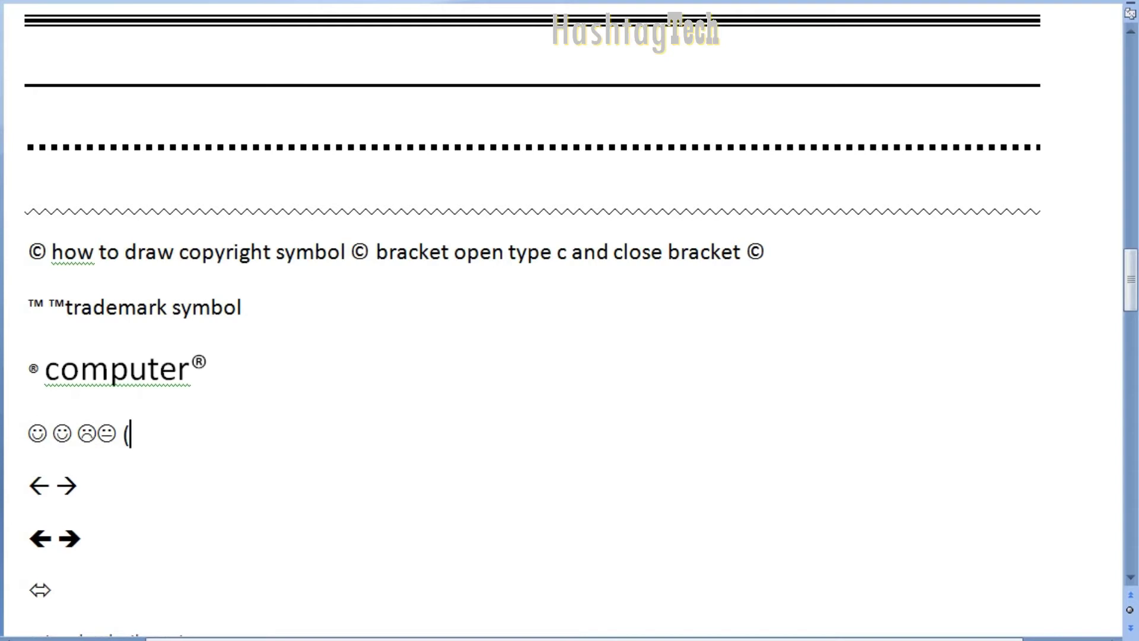
{"action": "type", "text": ":@)"}
{"action": "key", "text": "BackSpace"}
{"action": "key", "text": "BackSpace"}
{"action": "key", "text": "BackSpace"}
{"action": "key", "text": "BackSpace"}
{"action": "key", "text": "BackSpace"}
Step: Add the text "lessthan or greater than symbol" after the thin arrows
{"action": "key", "text": "Down"}
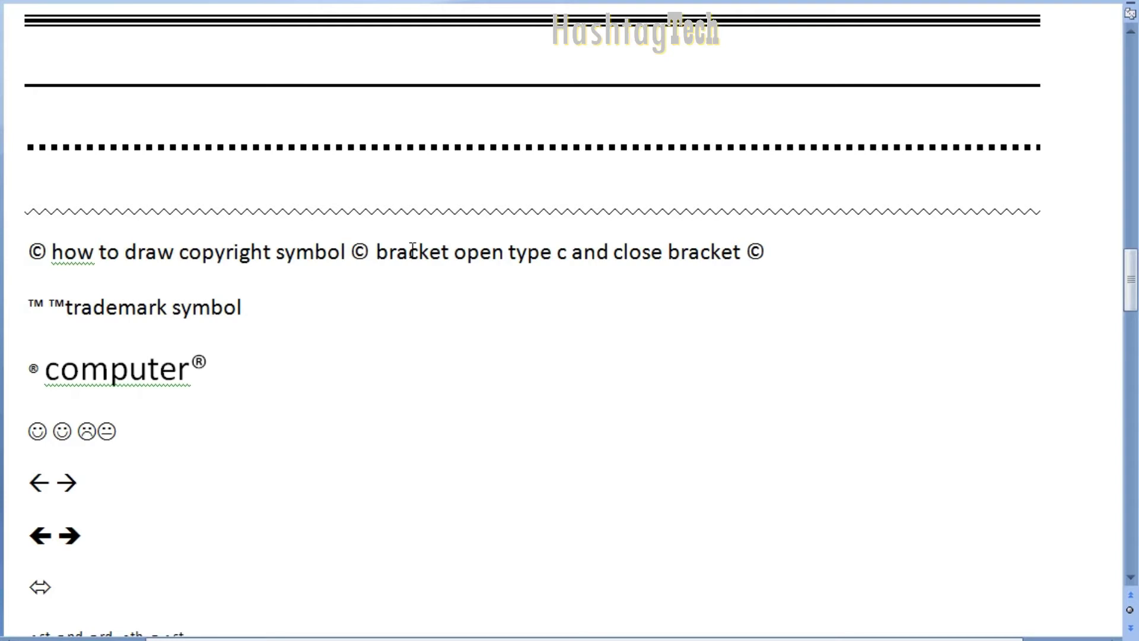
{"action": "type", "text": "lessthan"}
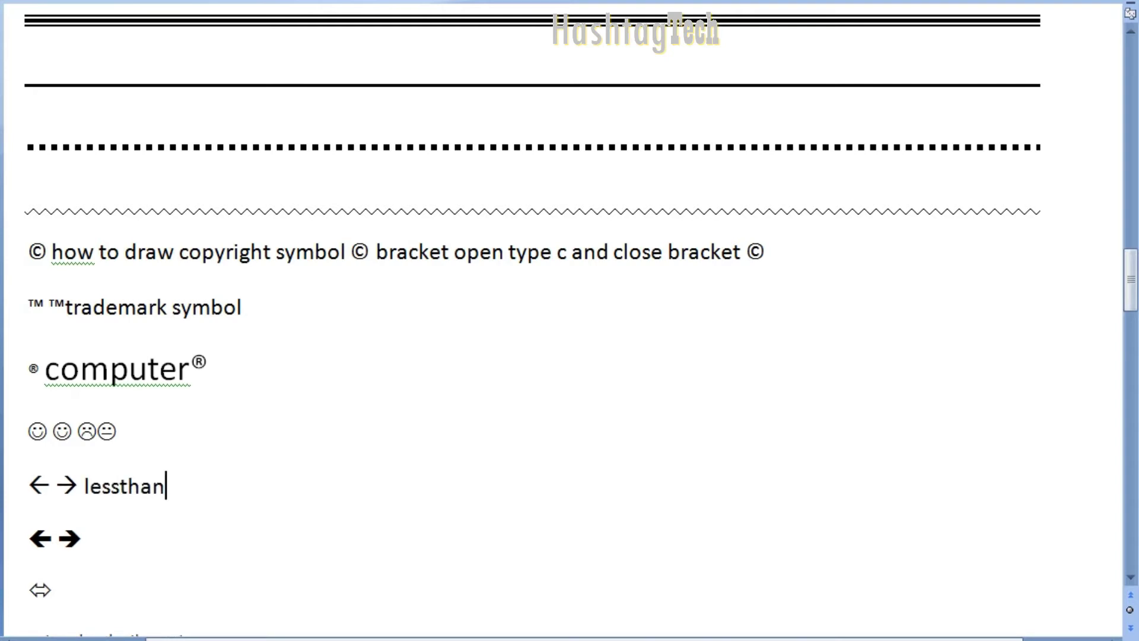
{"action": "type", "text": " or great"}
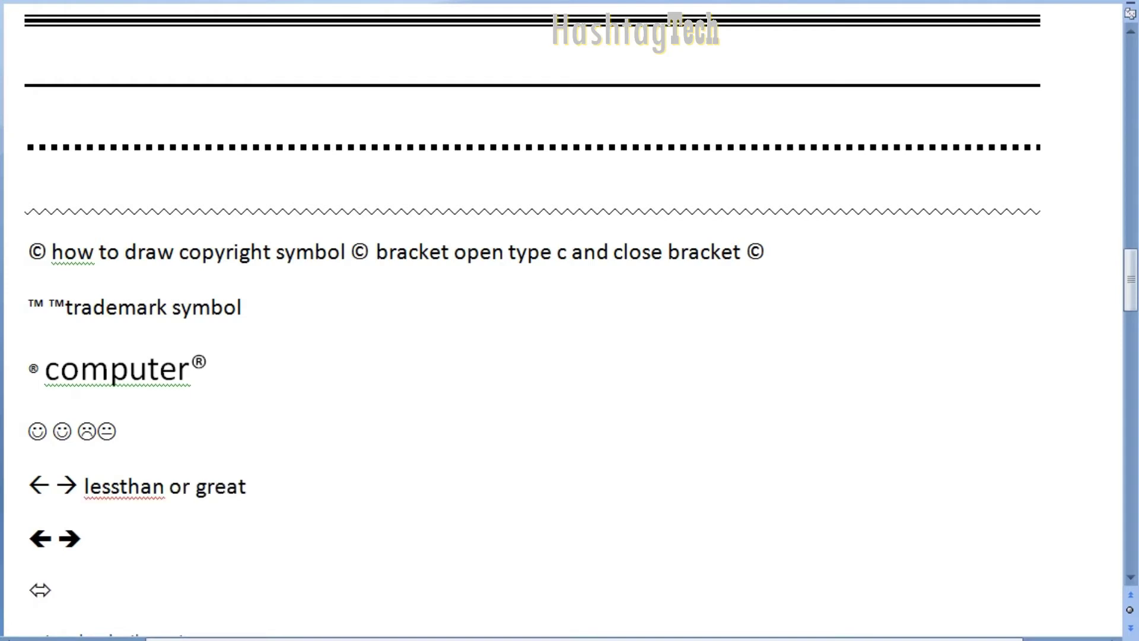
{"action": "type", "text": "er than syb"}
{"action": "key", "text": "BackSpace"}
{"action": "type", "text": "mbol "}
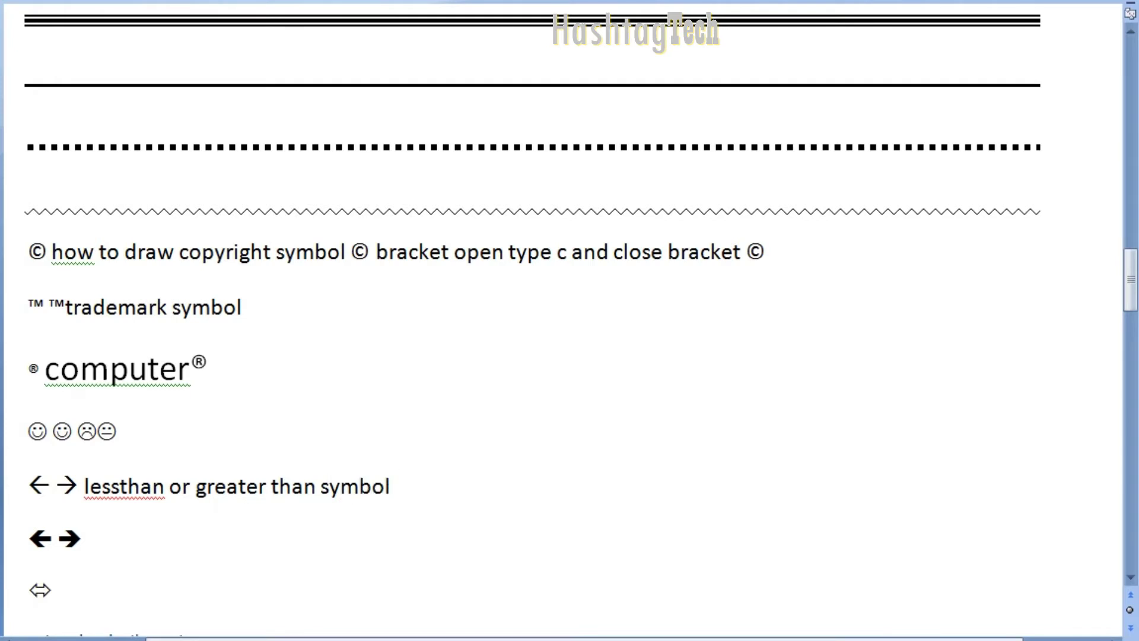
Step: Add a thin right arrow and a thin left arrow after "lessthan or greater than symbol"
{"action": "type", "text": "--> --"}
{"action": "key", "text": "BackSpace"}
{"action": "type", "text": "--"}
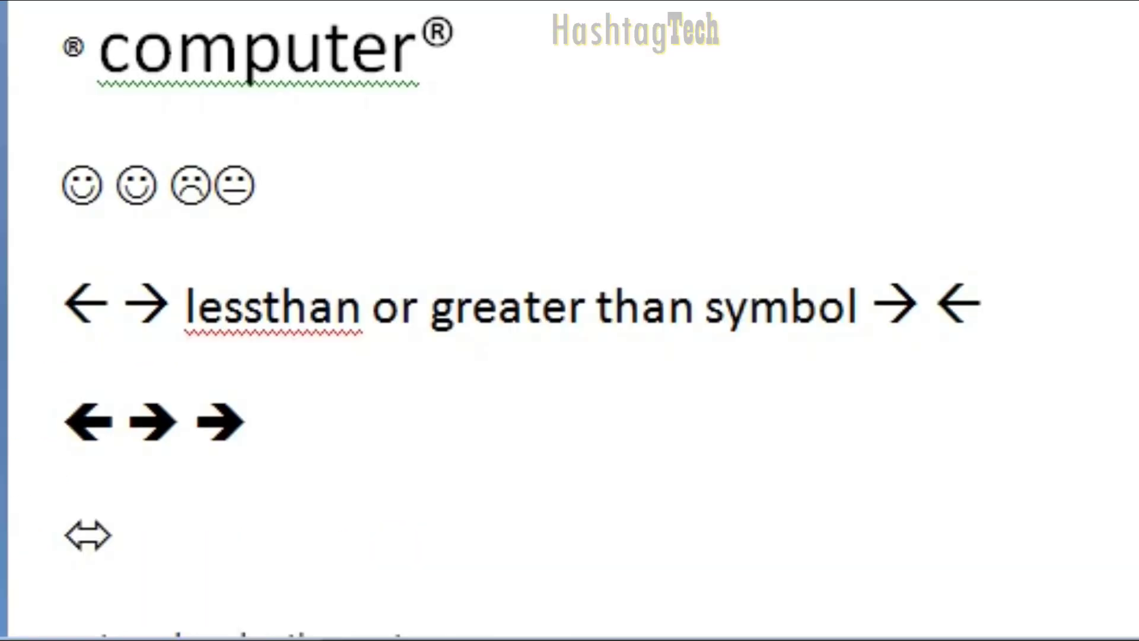
Step: Widen the gap before the last thick right arrow and add a thick left arrow after it
{"action": "left_click", "coordinate": [195, 422]}
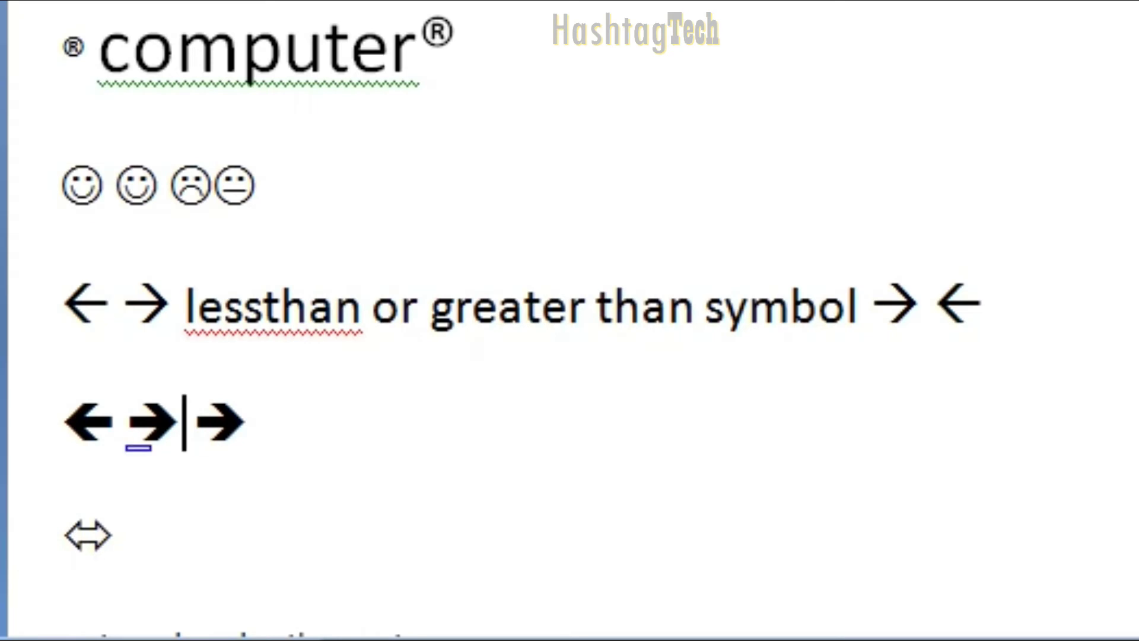
{"action": "mouse_move", "coordinate": [211, 422]}
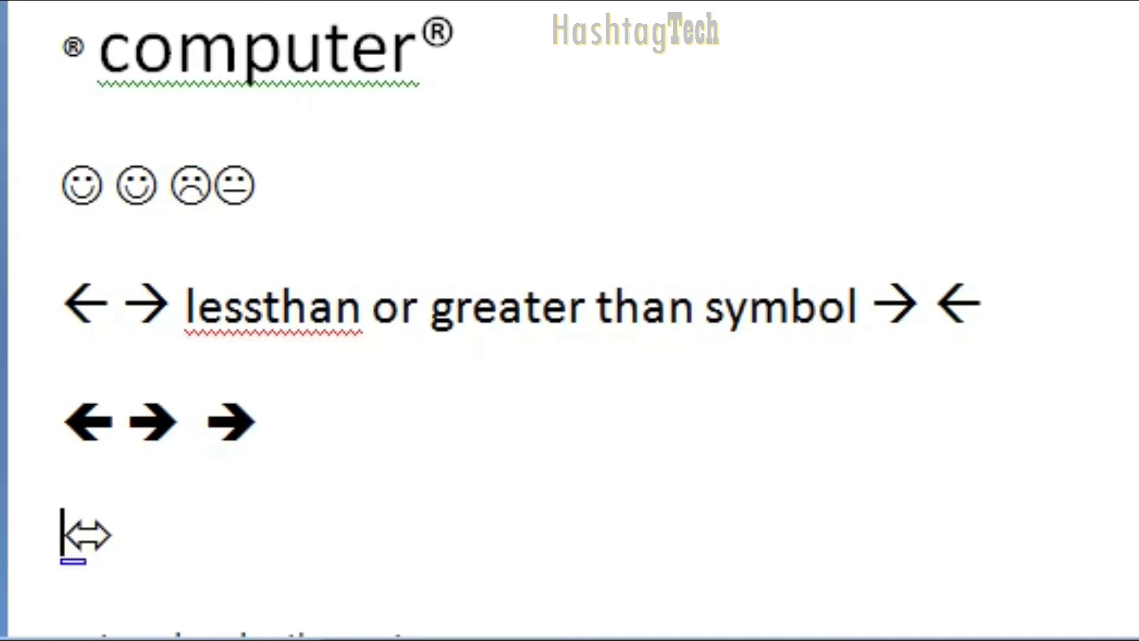
{"action": "type", "text": "<"}
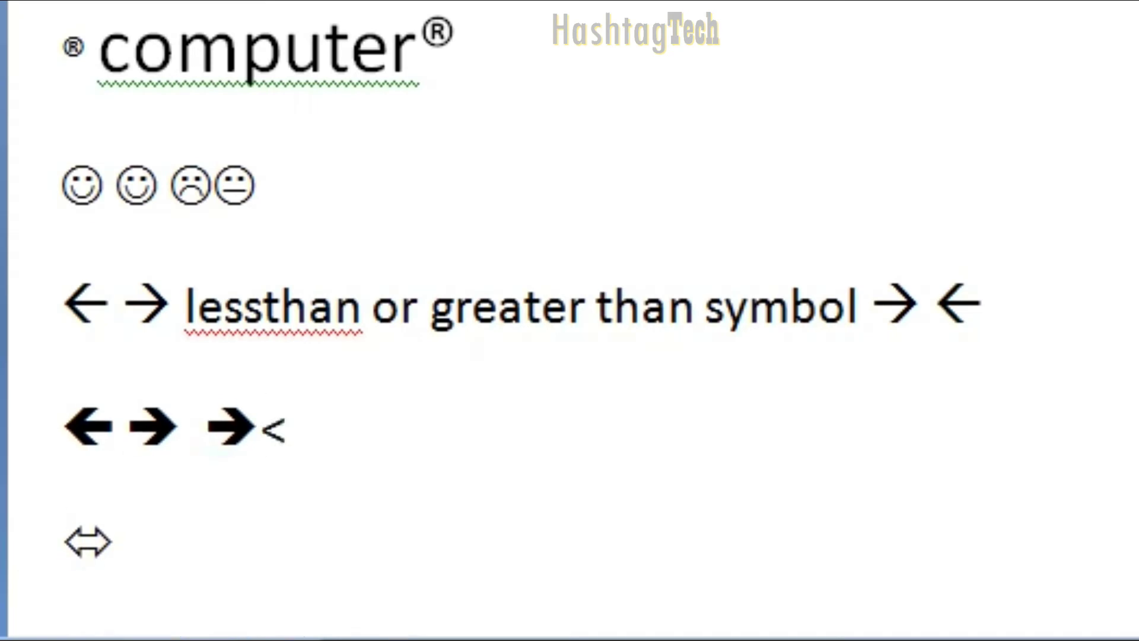
{"action": "key", "text": "BackSpace"}
{"action": "type", "text": "<=="}
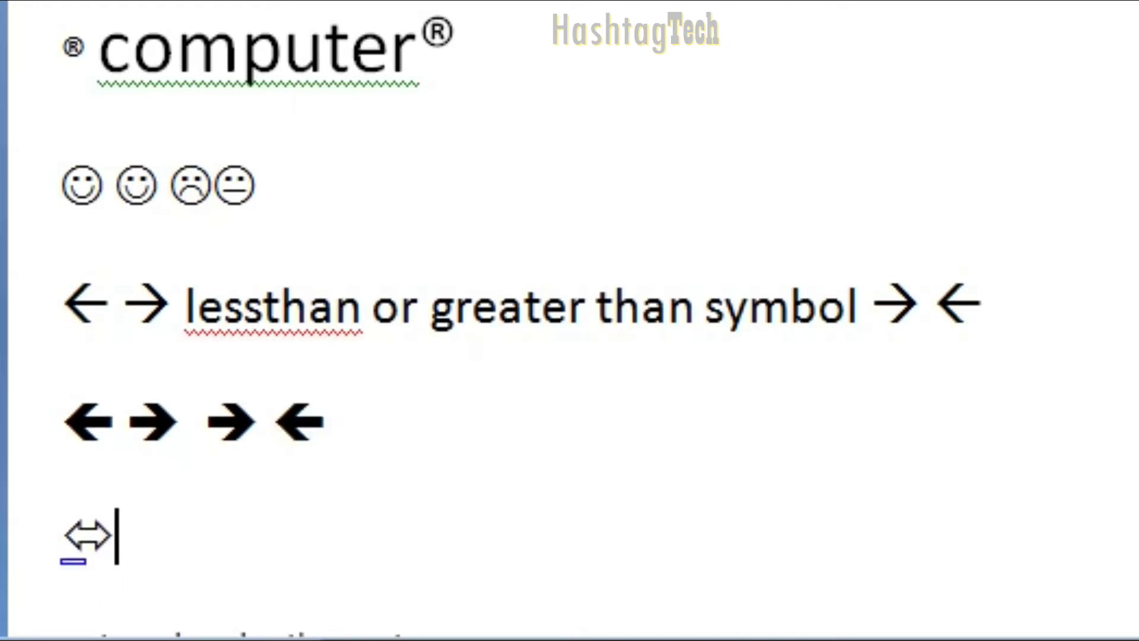
Step: Add a second double-headed arrow ⇔ beside the existing one
{"action": "type", "text": " <"}
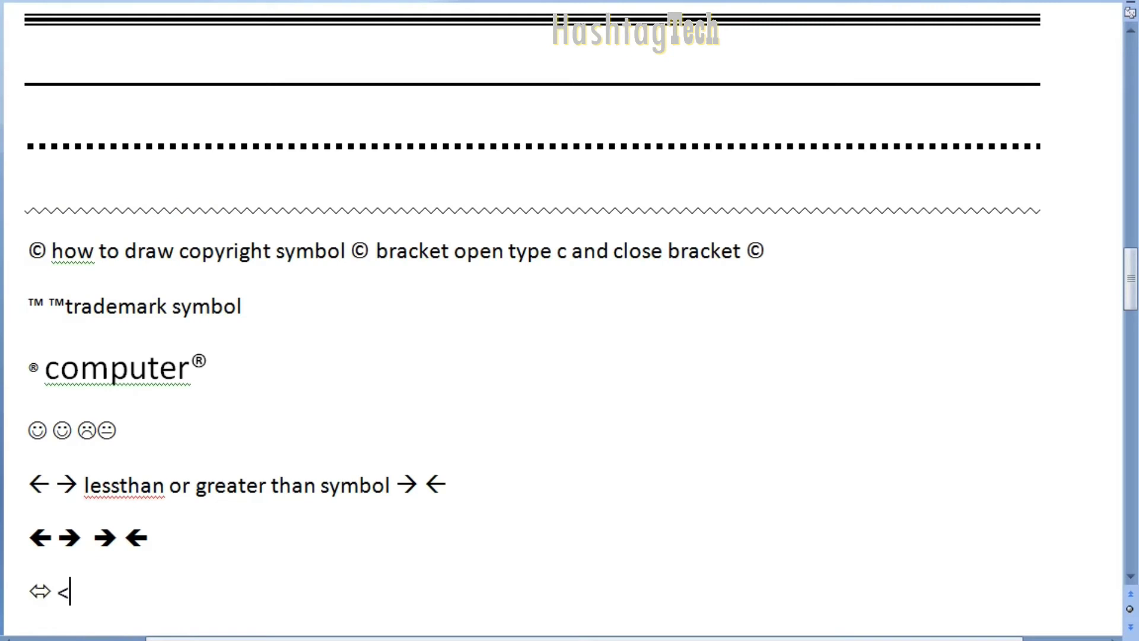
{"action": "type", "text": "=>"}
{"action": "key", "text": "Down"}
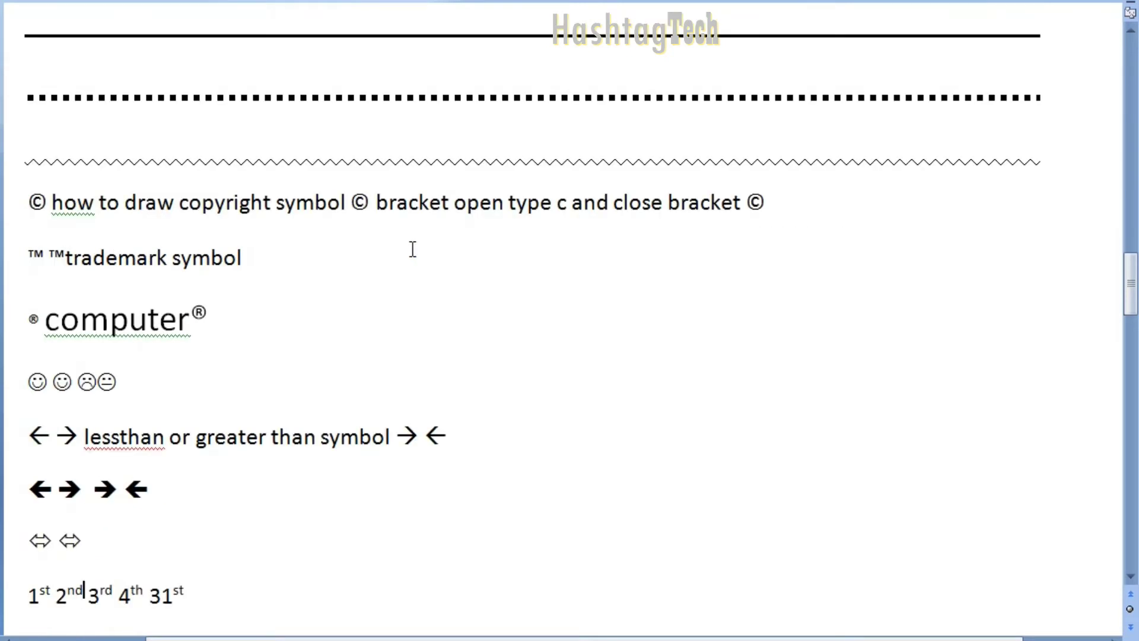
Step: Go through the line of ordinals with superscript suffixes, from 2nd to 31st, and on to the line below
{"action": "key", "text": "Right"}
{"action": "key", "text": "Right"}
{"action": "key", "text": "Right"}
{"action": "key", "text": "Right"}
{"action": "key", "text": "Right"}
{"action": "key", "text": "Right"}
{"action": "key", "text": "Right"}
{"action": "key", "text": "Right"}
{"action": "key", "text": "Right"}
{"action": "key", "text": "Right"}
{"action": "key", "text": "Right"}
{"action": "key", "text": "Right"}
{"action": "key", "text": "Right"}
{"action": "key", "text": "Down"}
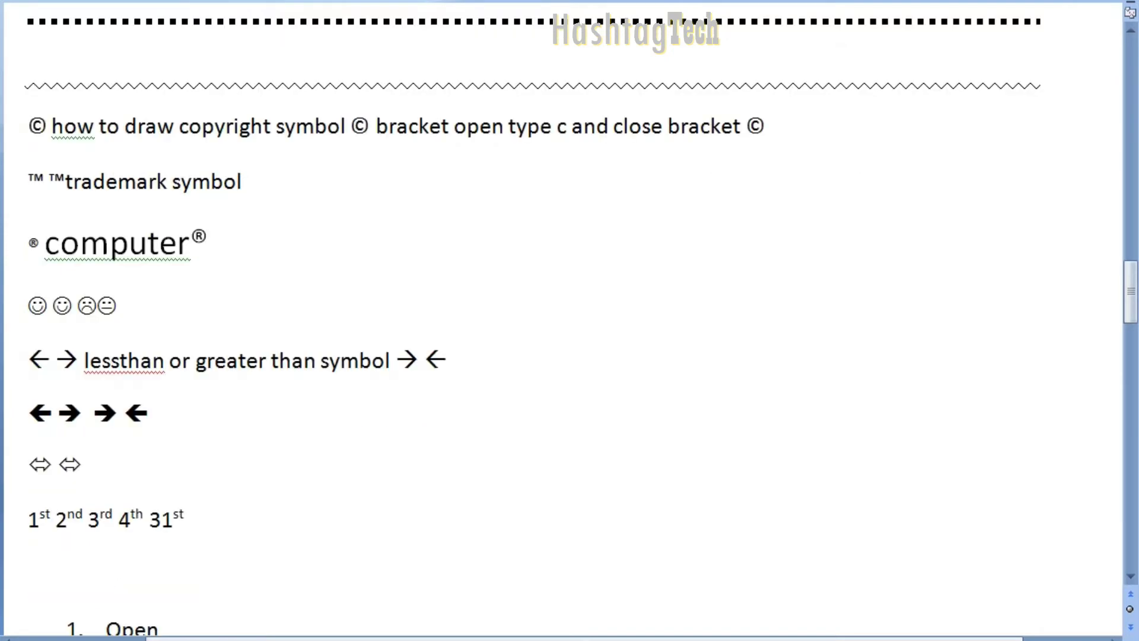
{"action": "type", "text": "1st"}
{"action": "key", "text": "BackSpace"}
{"action": "key", "text": "BackSpace"}
{"action": "key", "text": "BackSpace"}
{"action": "key", "text": "BackSpace"}
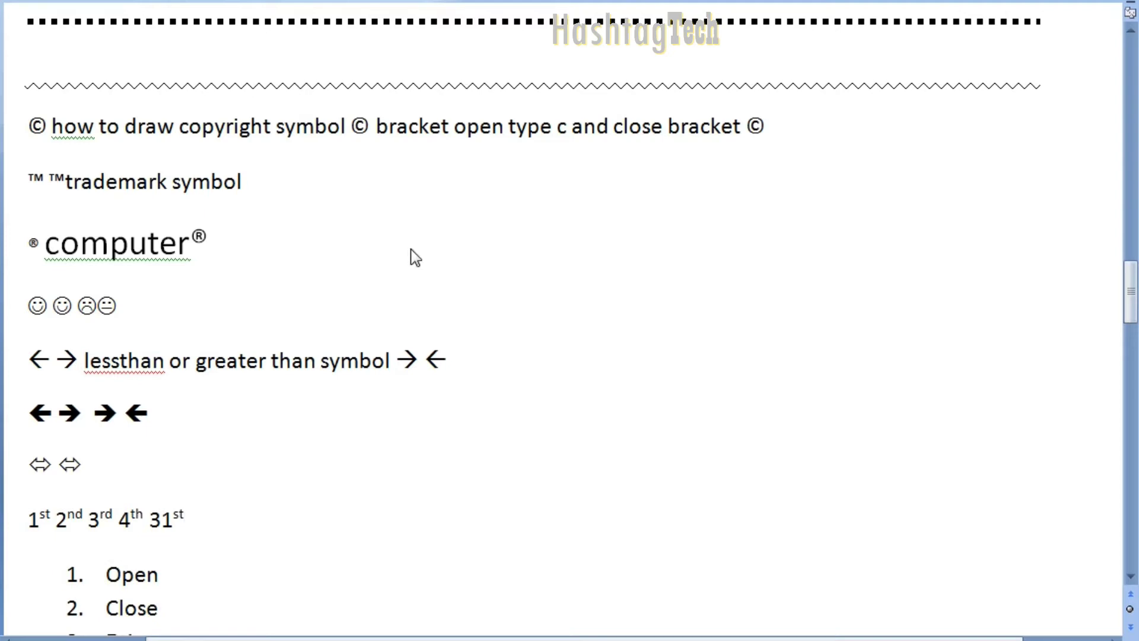
Step: Add a second set of superscript ordinals, 1st 2nd 3rd 41st 31st, on the same line after a tab gap
{"action": "type", "text": "st\t1st "}
{"action": "type", "text": "2nd"}
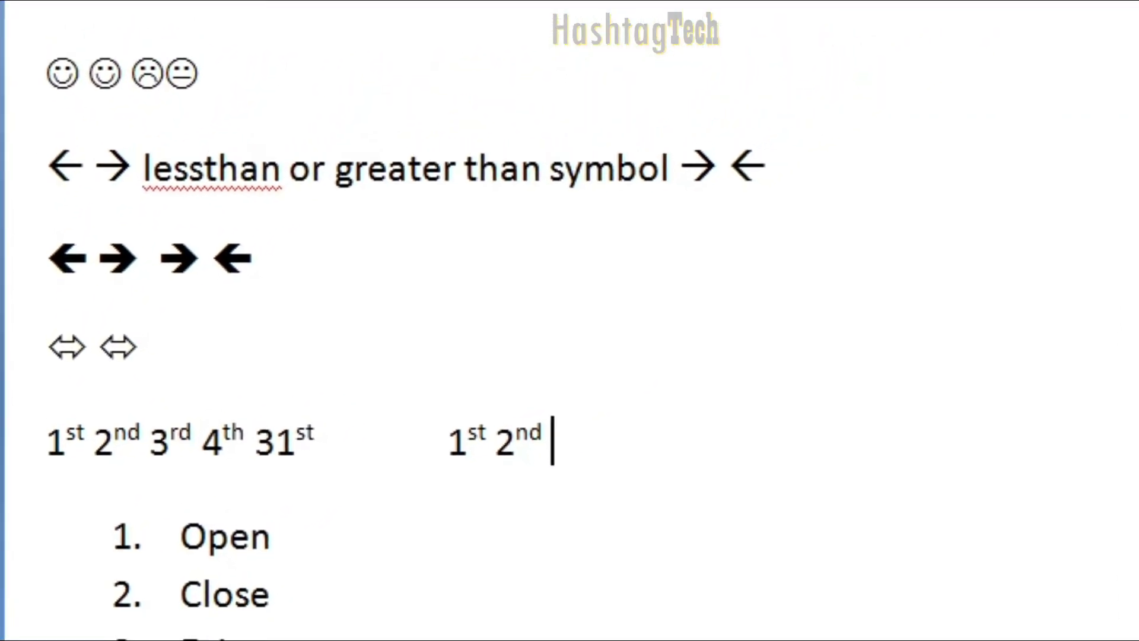
{"action": "type", "text": " 3rd "}
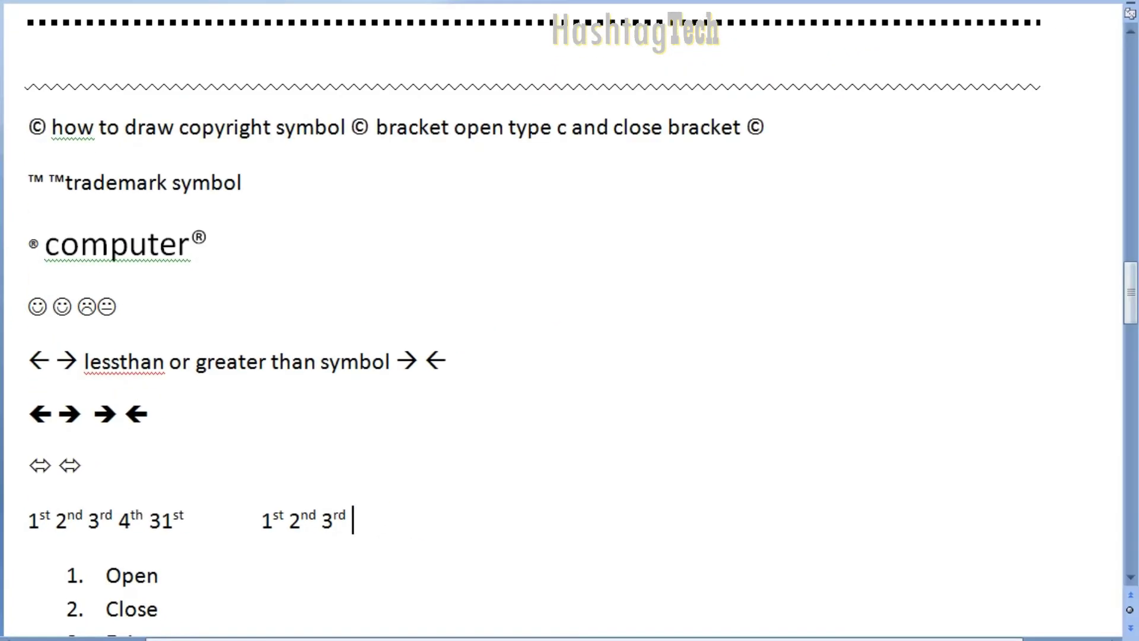
{"action": "type", "text": "41st 31st"}
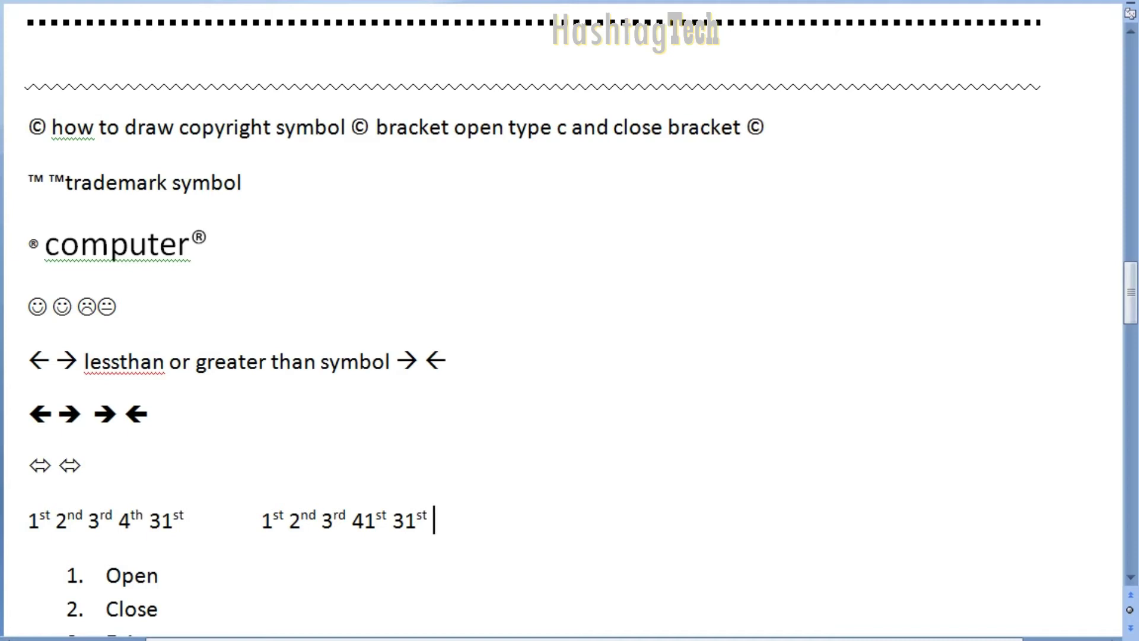
{"action": "key", "text": "BackSpace"}
Step: Start an automatic numbered list at 1 on a new line below the ordinals
{"action": "key", "text": "Left"}
{"action": "key", "text": "Left"}
{"action": "key", "text": "Left"}
{"action": "key", "text": "Left"}
{"action": "key", "text": "Left"}
{"action": "key", "text": "Down"}
{"action": "key", "text": "Down"}
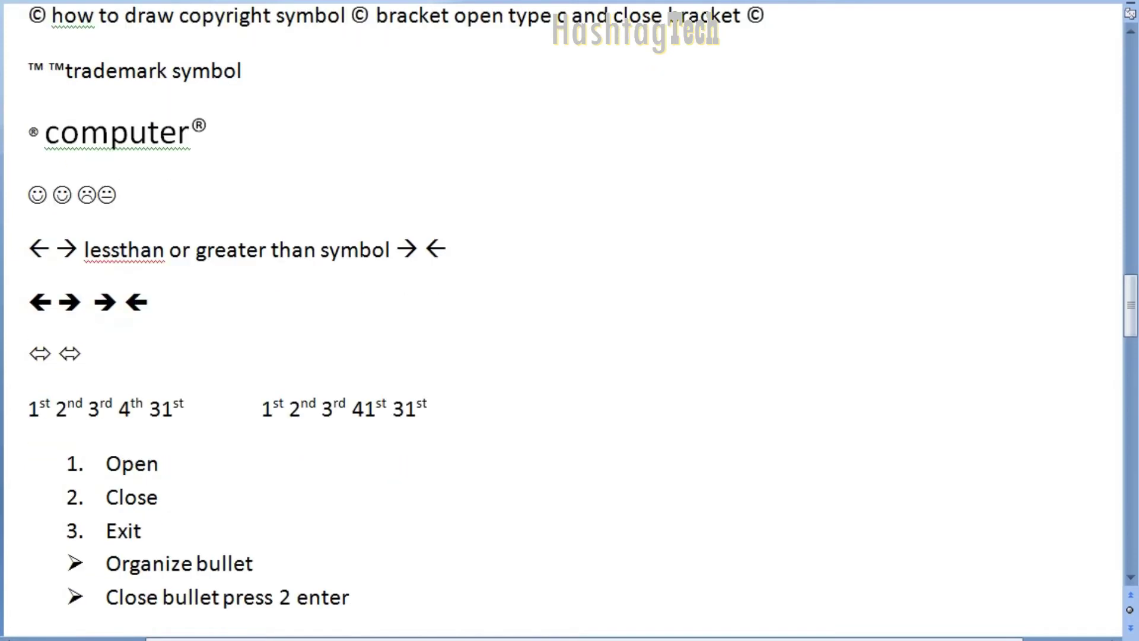
{"action": "key", "text": "Up"}
{"action": "key", "text": "Up"}
{"action": "key", "text": "Up"}
{"action": "key", "text": "Up"}
{"action": "key", "text": "Right"}
{"action": "key", "text": "Right"}
{"action": "key", "text": "Right"}
{"action": "key", "text": "Right"}
{"action": "key", "text": "Right"}
{"action": "key", "text": "Return"}
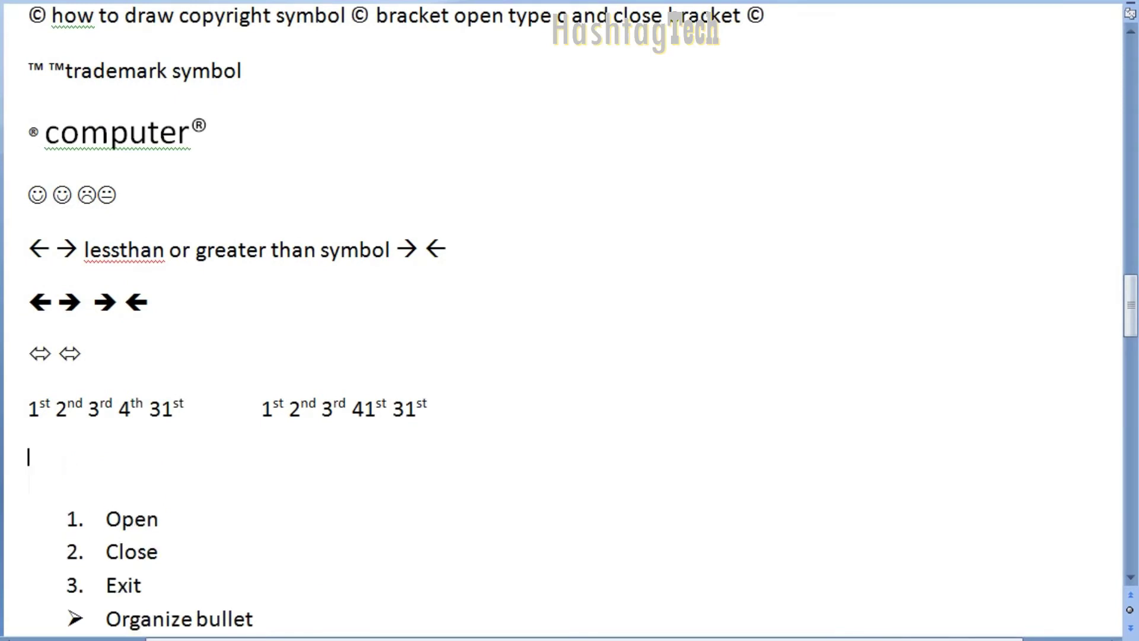
{"action": "type", "text": "1"}
{"action": "type", "text": "."}
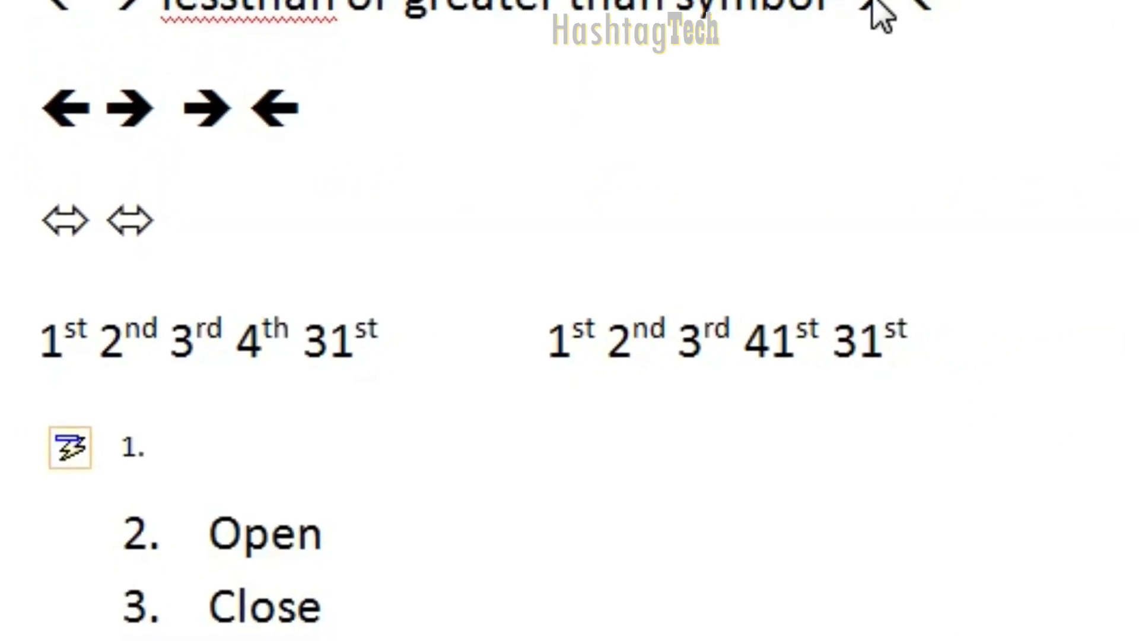
Step: Enter Ssadad, 2323, Sdsd and Asd as the items of the new numbered list
{"action": "type", "text": " sd"}
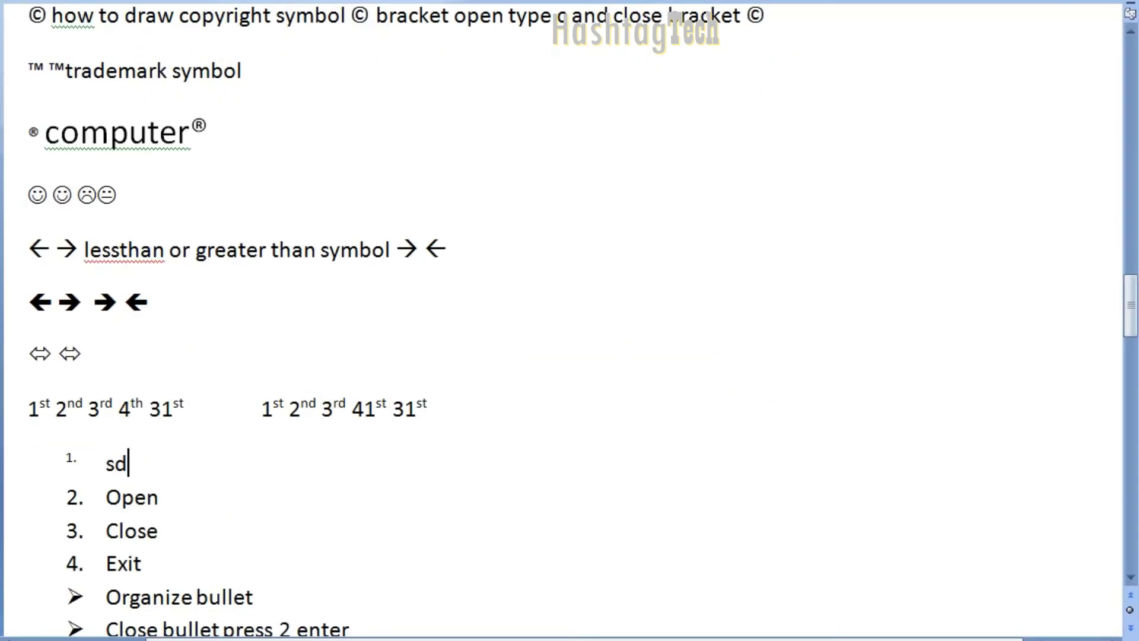
{"action": "key", "text": "BackSpace"}
{"action": "type", "text": "sadad"}
{"action": "key", "text": "Return"}
{"action": "type", "text": "2323"}
{"action": "key", "text": "Return"}
{"action": "type", "text": "sdsd"}
{"action": "key", "text": "Return"}
{"action": "type", "text": "asd"}
Step: Remove the fourth list item and the stray text below it, and end the numbered list after Sdsd
{"action": "key", "text": "Return"}
{"action": "key", "text": "Return"}
{"action": "type", "text": "asd"}
{"action": "key", "text": "Return"}
{"action": "key", "text": "BackSpace"}
{"action": "key", "text": "BackSpace"}
{"action": "key", "text": "BackSpace"}
{"action": "key", "text": "BackSpace"}
{"action": "key", "text": "BackSpace"}
{"action": "key", "text": "BackSpace"}
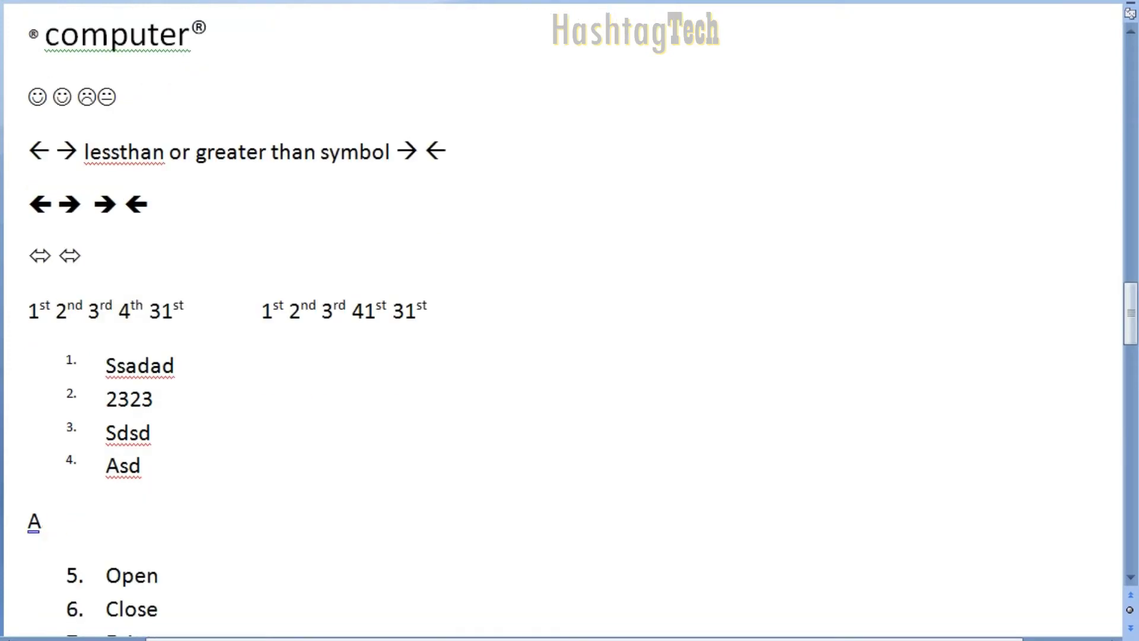
{"action": "key", "text": "BackSpace"}
{"action": "key", "text": "BackSpace"}
{"action": "key", "text": "BackSpace"}
{"action": "key", "text": "BackSpace"}
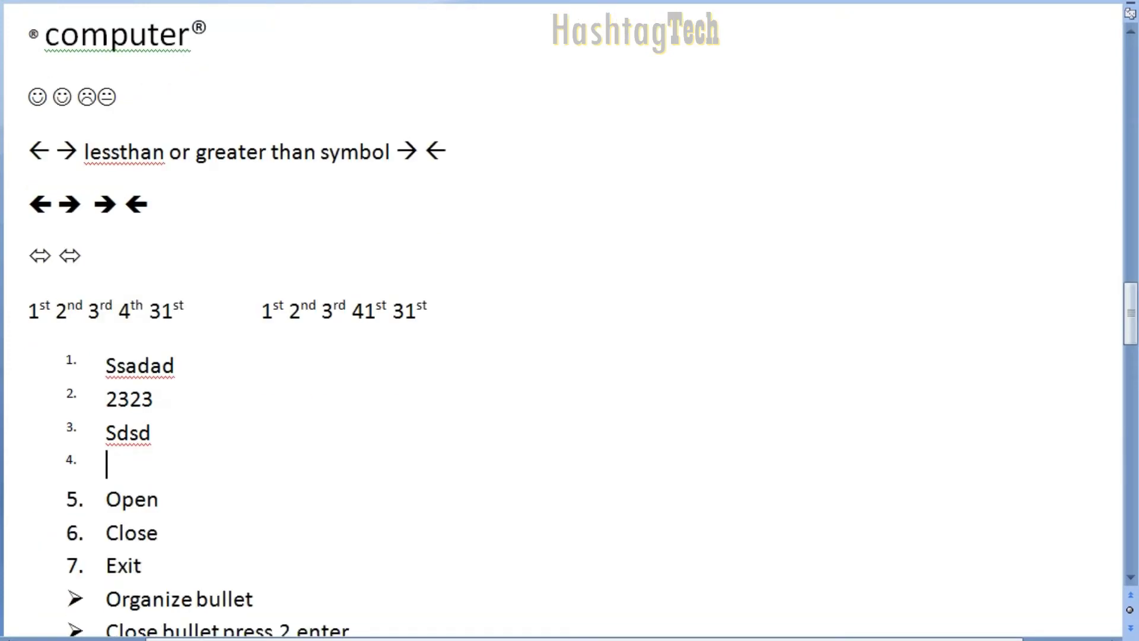
{"action": "key", "text": "Return"}
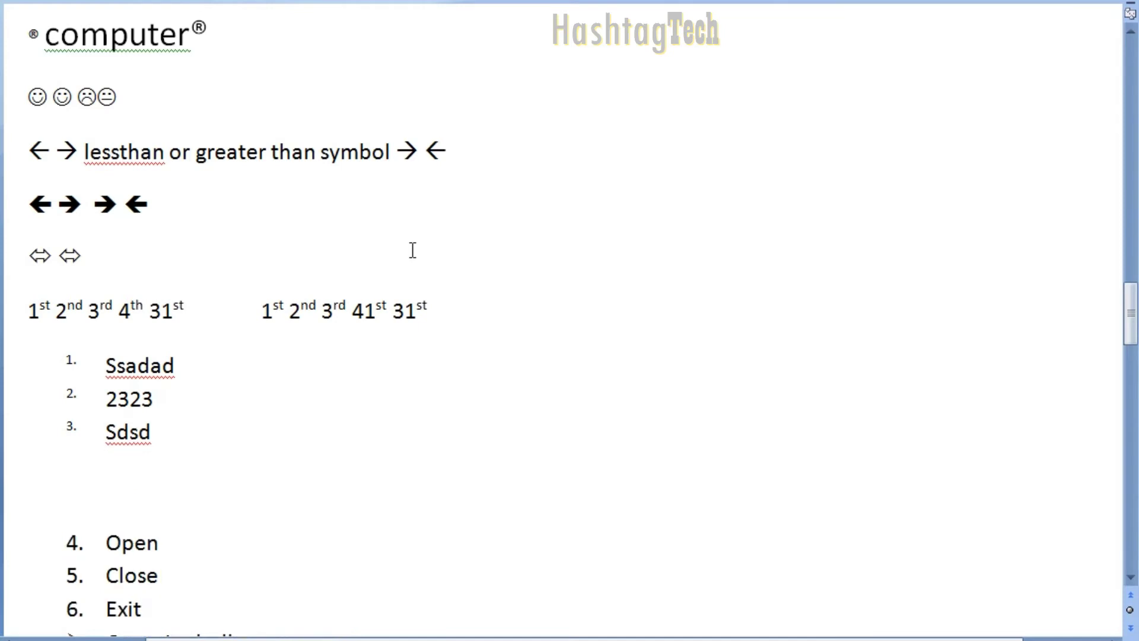
{"action": "key", "text": "BackSpace"}
{"action": "type", "text": "praaskdka"}
{"action": "key", "text": "BackSpace"}
{"action": "key", "text": "BackSpace"}
{"action": "key", "text": "BackSpace"}
{"action": "key", "text": "BackSpace"}
{"action": "key", "text": "BackSpace"}
{"action": "key", "text": "BackSpace"}
Step: Insert sample paragraphs below the numbered list with the =rand() text function
{"action": "type", "text": "=Ran"}
{"action": "key", "text": "BackSpace"}
{"action": "key", "text": "BackSpace"}
{"action": "key", "text": "BackSpace"}
{"action": "type", "text": "rand"}
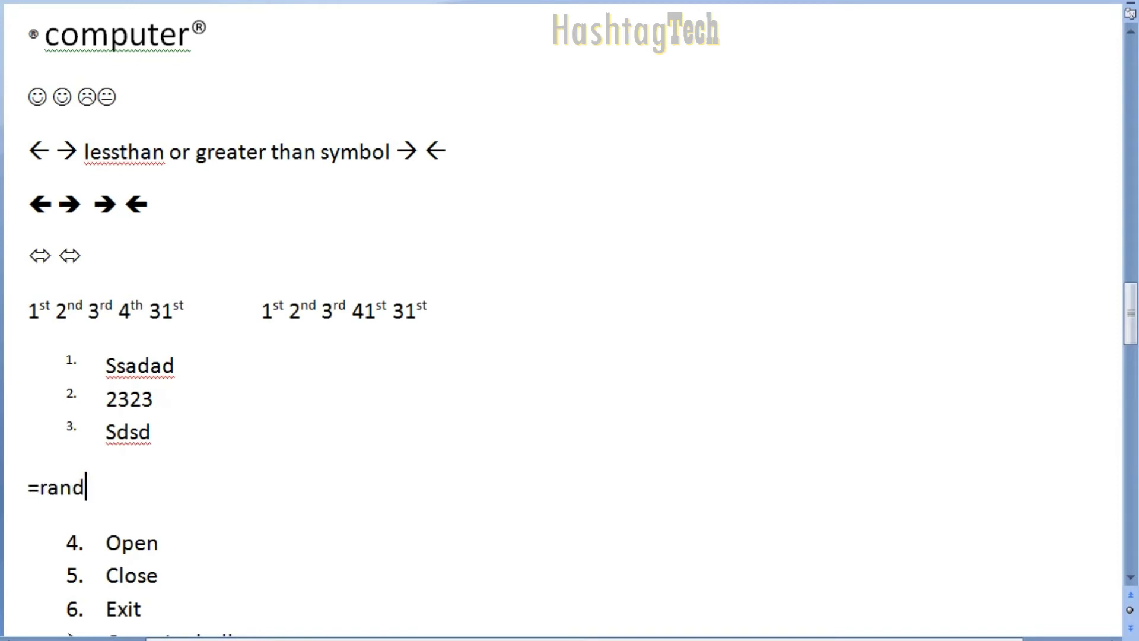
{"action": "key", "text": "Return"}
{"action": "key", "text": "BackSpace"}
{"action": "type", "text": "))"}
{"action": "key", "text": "Return"}
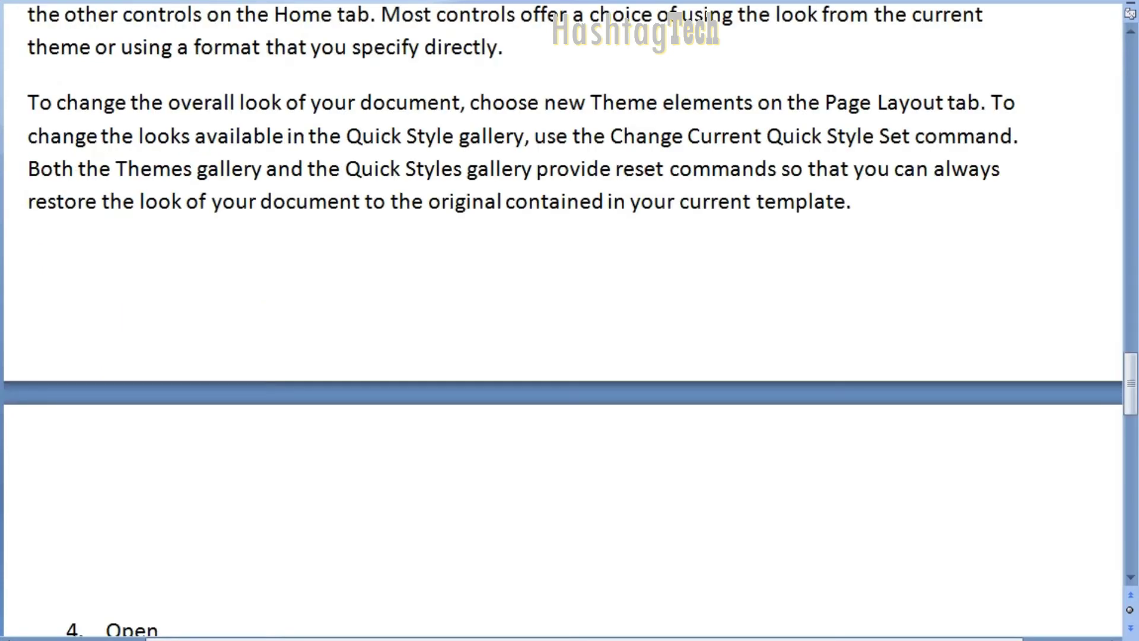
Step: Generate three sample paragraphs of two sentences each above the Open item with =rand(3,2)
{"action": "type", "text": "#"}
{"action": "key", "text": "BackSpace"}
{"action": "type", "text": "=ran"}
{"action": "key", "text": "BackSpace"}
{"action": "type", "text": "("}
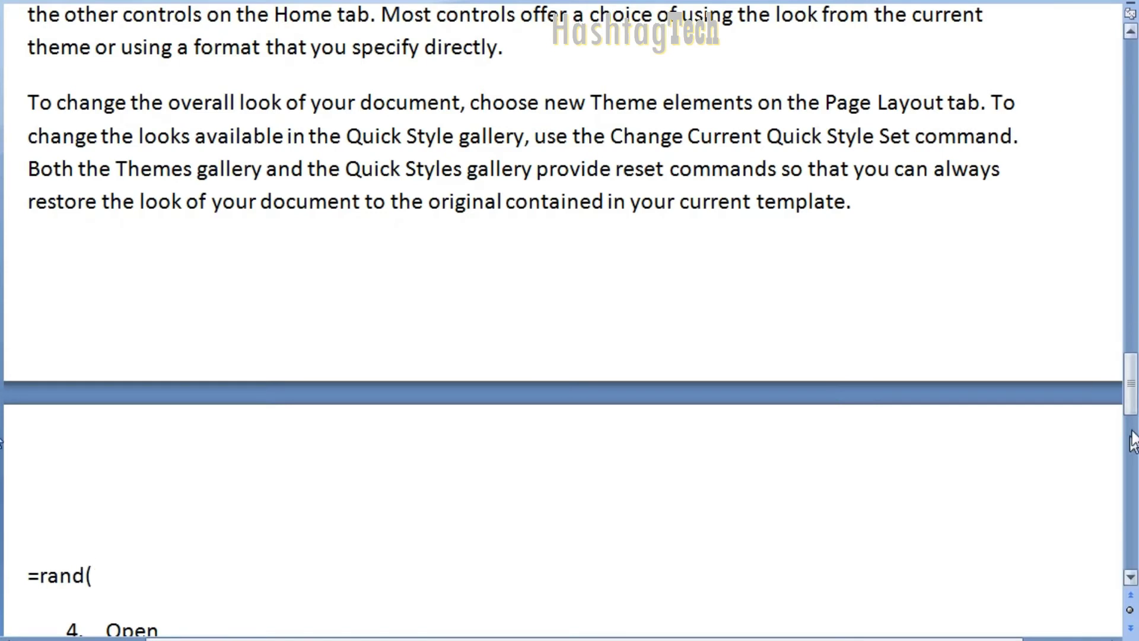
{"action": "left_click_drag", "start_coordinate": [1133, 396], "coordinate": [1134, 427]}
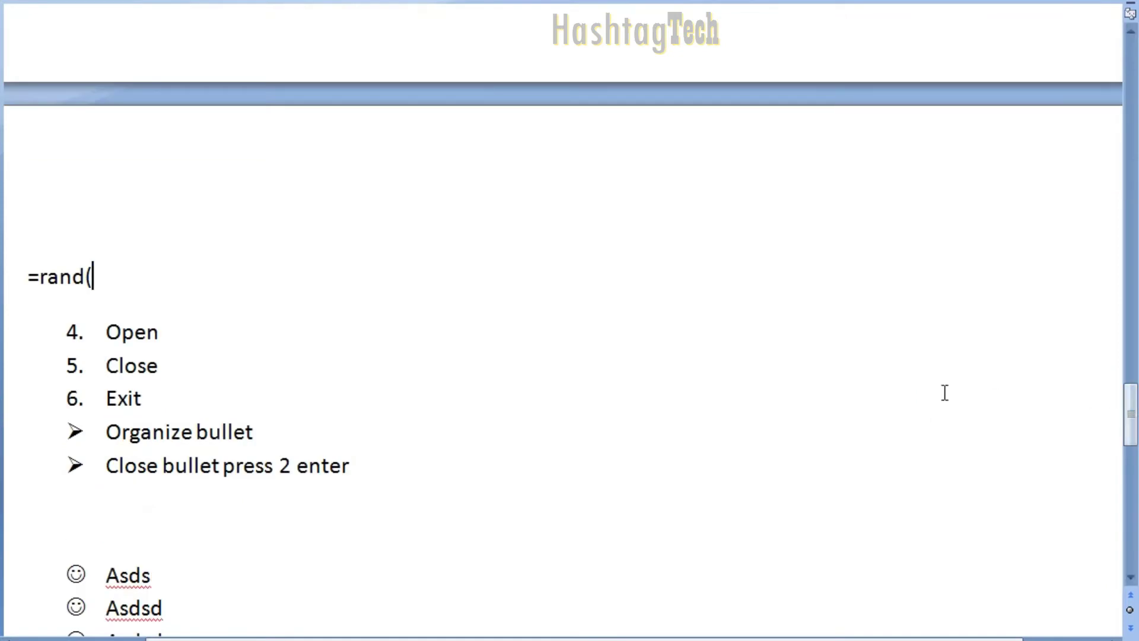
{"action": "type", "text": "3,2)"}
{"action": "key", "text": "Return"}
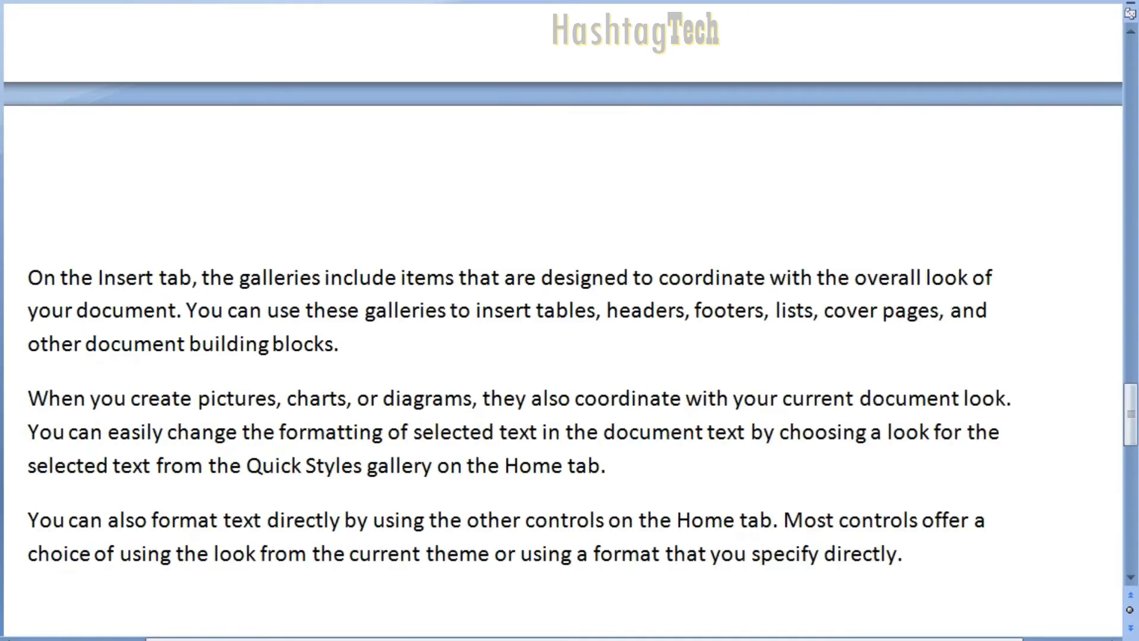
Step: Justify the "When you create pictures" paragraph, with At least 12 pt line spacing and no space between paragraphs of the same style
{"action": "left_click_drag", "start_coordinate": [920, 464], "coordinate": [50, 393]}
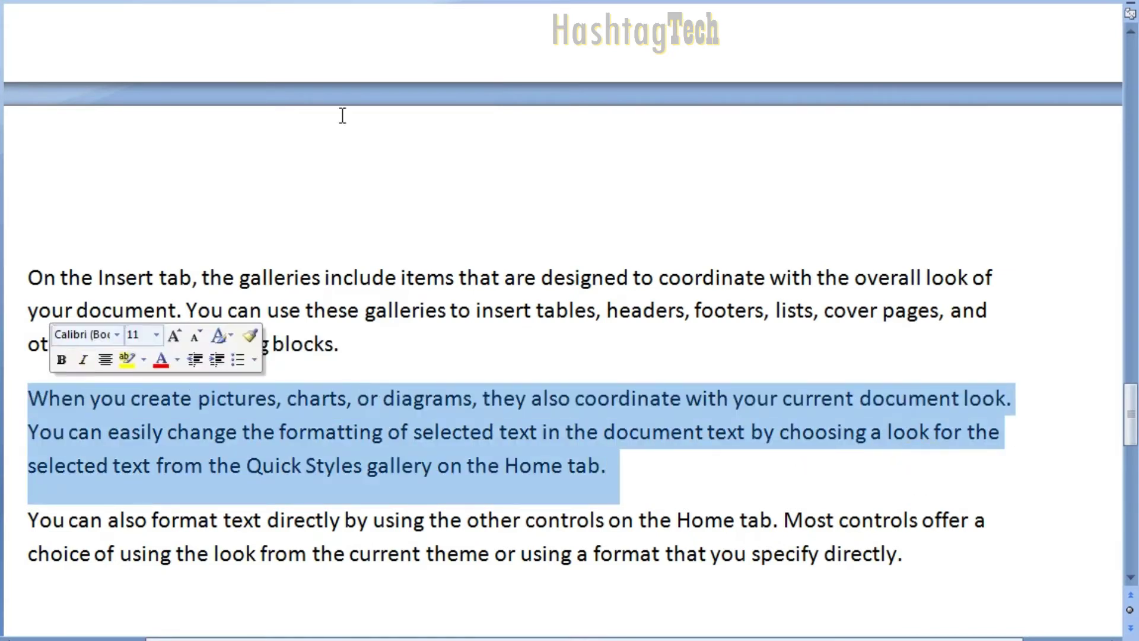
{"action": "key", "text": "ctrl+j"}
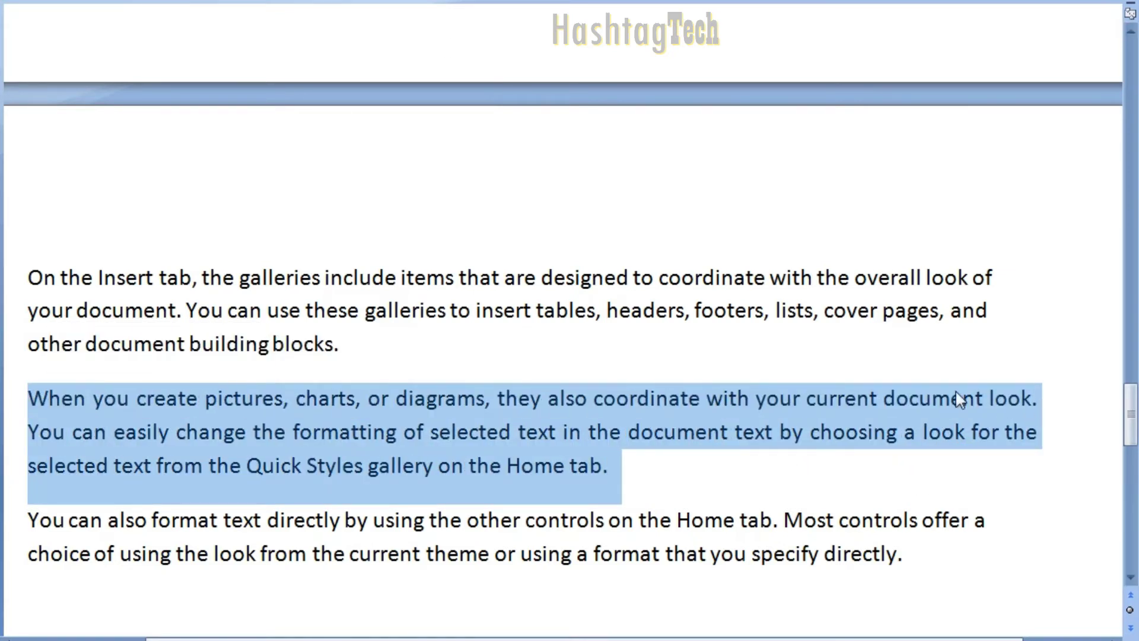
{"action": "right_click", "coordinate": [549, 447]}
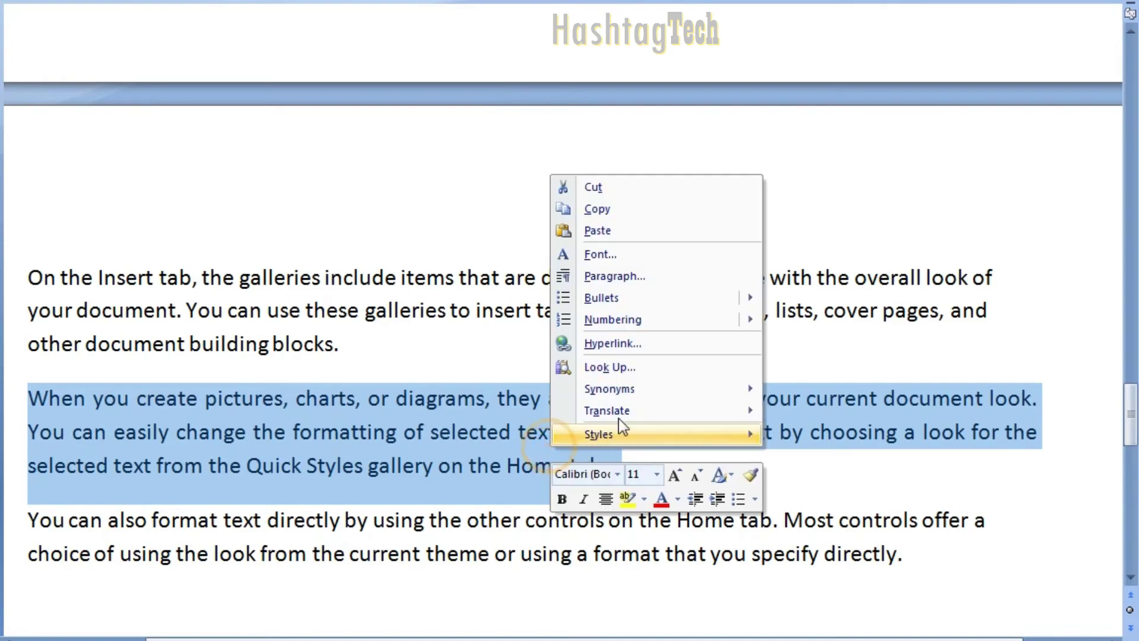
{"action": "left_click", "coordinate": [637, 282]}
{"action": "left_click", "coordinate": [667, 306]}
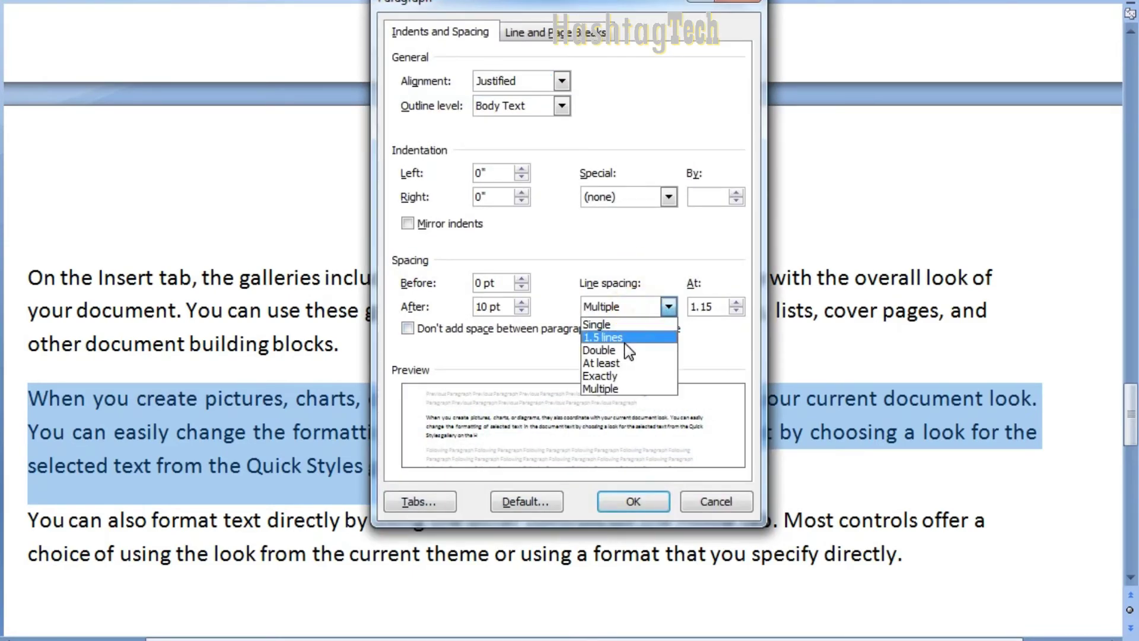
{"action": "left_click", "coordinate": [622, 363]}
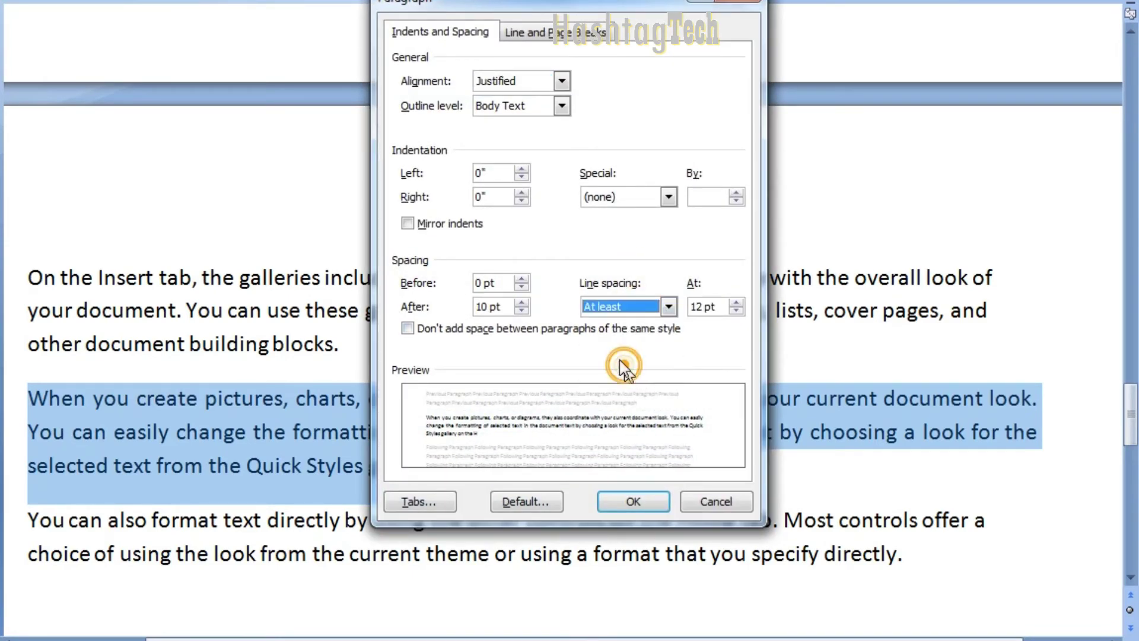
{"action": "left_click", "coordinate": [463, 328]}
{"action": "left_click", "coordinate": [633, 501]}
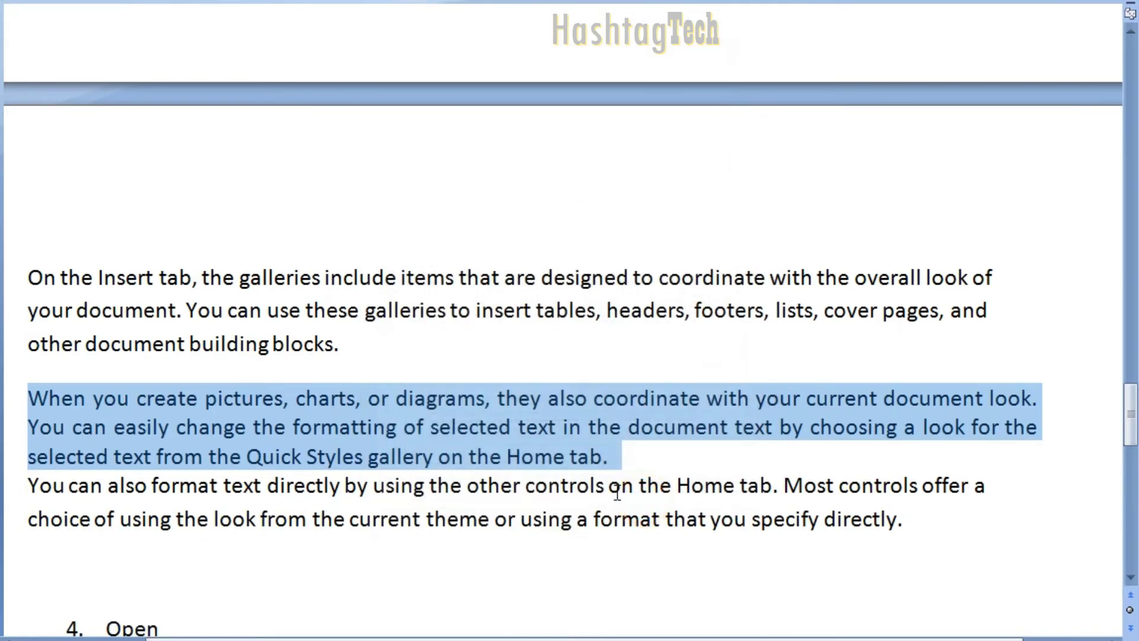
Step: Set the line spacing of all three generated paragraphs to 1.5 lines
{"action": "left_click", "coordinate": [641, 459]}
{"action": "left_click_drag", "start_coordinate": [993, 539], "coordinate": [10, 256]}
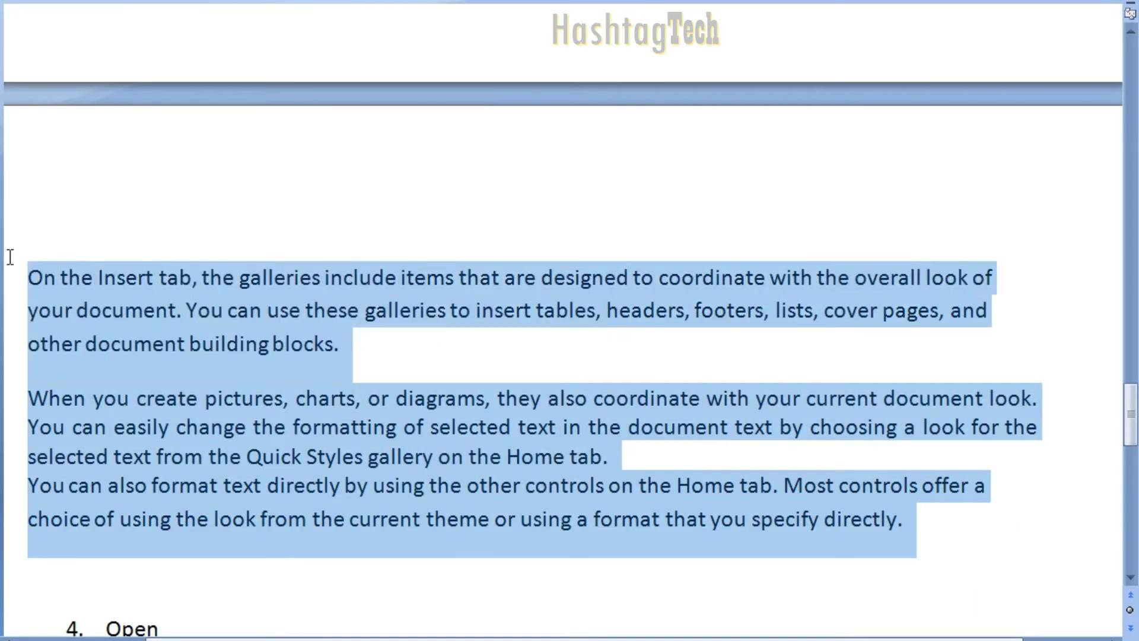
{"action": "right_click", "coordinate": [109, 278]}
{"action": "left_click", "coordinate": [209, 378]}
{"action": "left_click", "coordinate": [668, 307]}
{"action": "left_click", "coordinate": [602, 337]}
{"action": "left_click", "coordinate": [486, 325]}
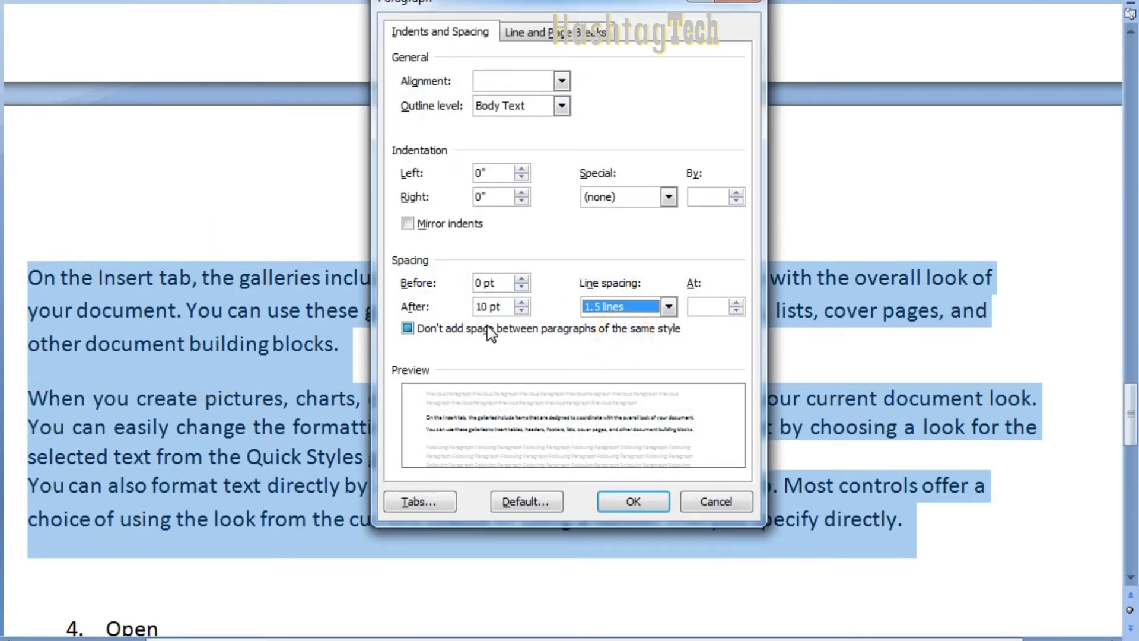
{"action": "left_click", "coordinate": [486, 326]}
{"action": "left_click", "coordinate": [632, 501]}
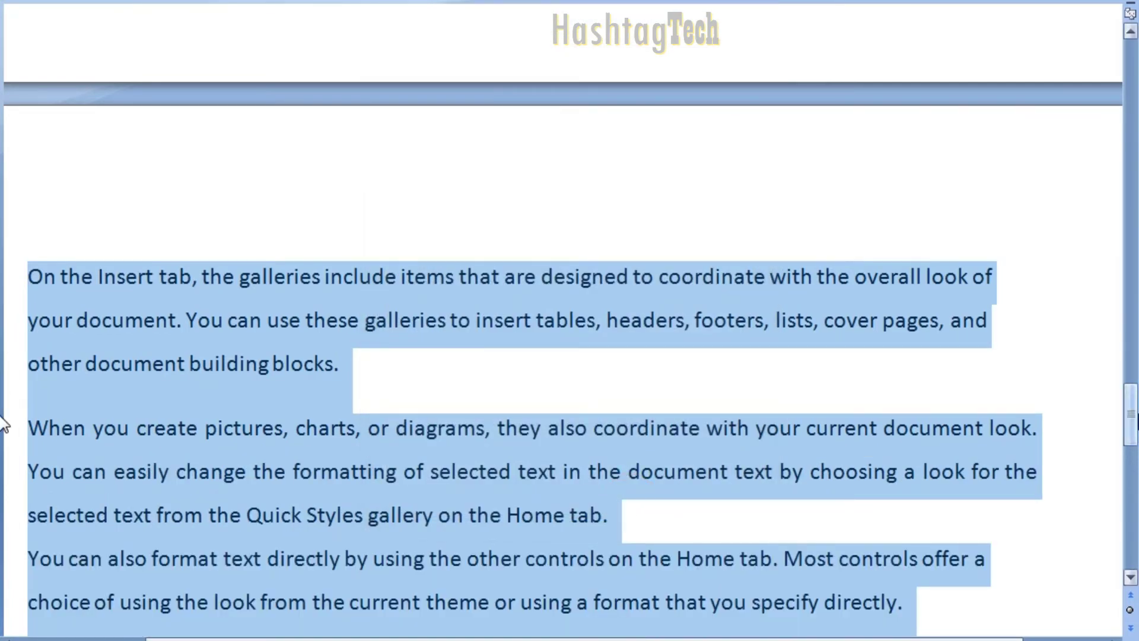
Step: Delete the three generated paragraphs above the Open item
{"action": "key", "text": "ctrl+1"}
{"action": "key", "text": "Delete"}
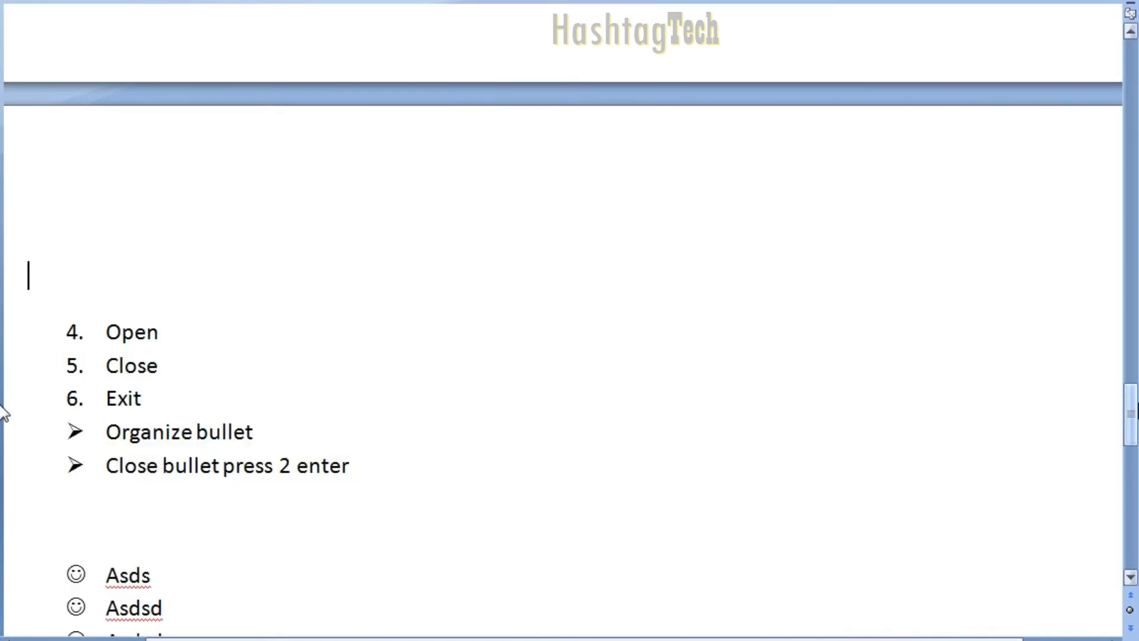
Step: Start an automatic arrow bullet from the > character on the blank line below "Close bullet press 2 enter"
{"action": "key", "text": "Down"}
{"action": "key", "text": "Down"}
{"action": "key", "text": "Down"}
{"action": "key", "text": "Down"}
{"action": "key", "text": "Down"}
{"action": "type", "text": ">"}
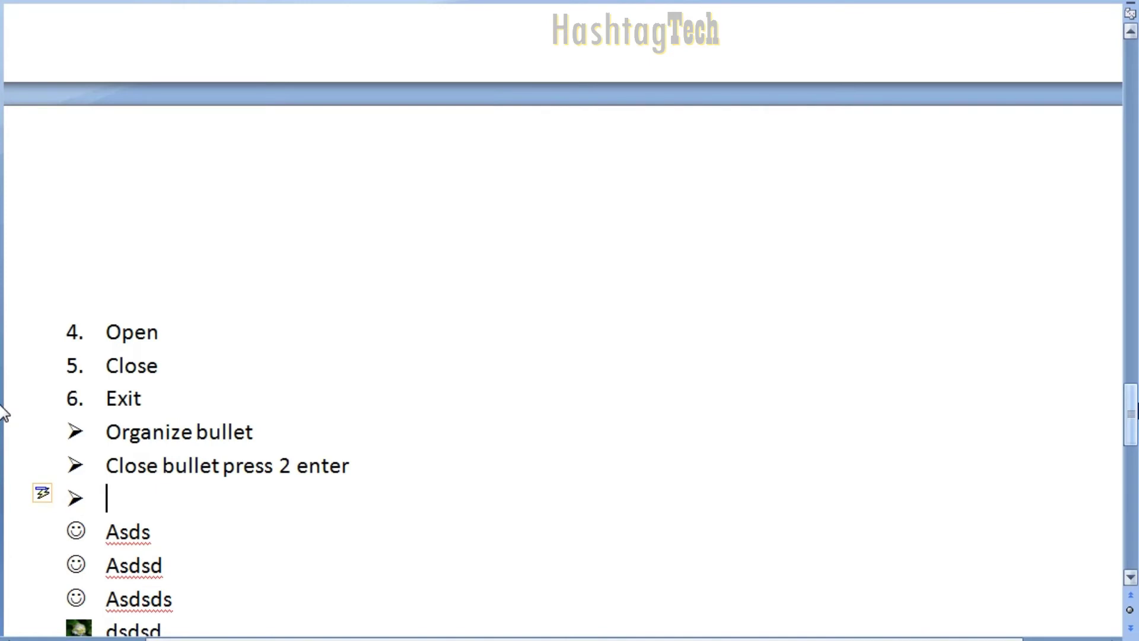
{"action": "key", "text": "BackSpace"}
{"action": "key", "text": "Return"}
{"action": "type", "text": ">"}
Step: Write "Press > and press Tab key to make bullet shortcut" in the new bullet and end the arrow list
{"action": "type", "text": " press "}
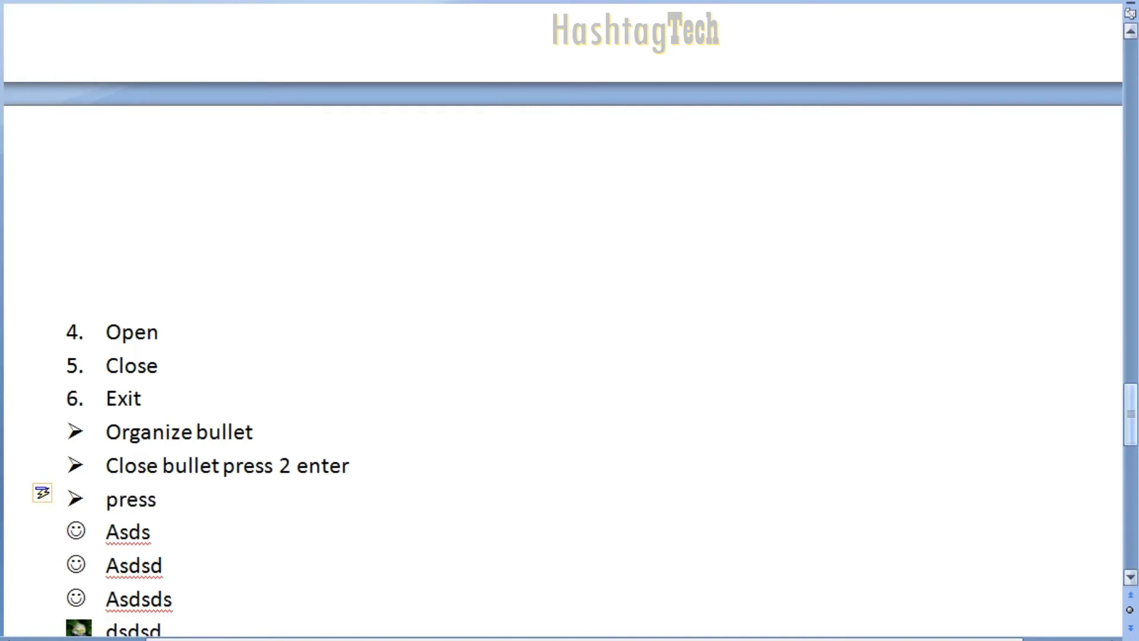
{"action": "type", "text": "> a"}
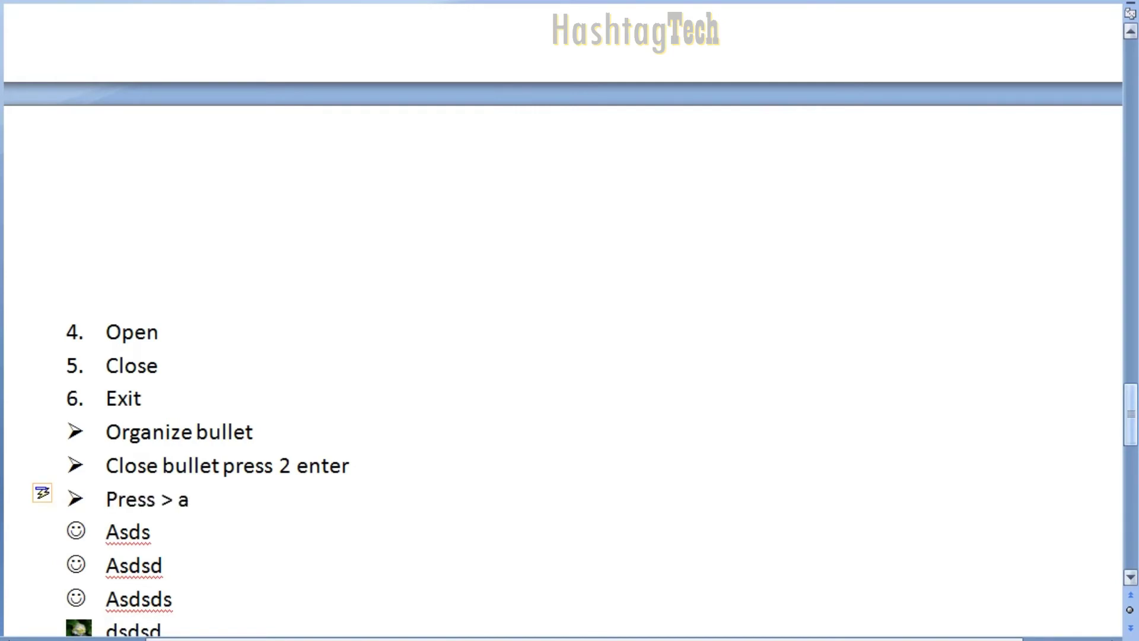
{"action": "type", "text": "nd press Tab key to"}
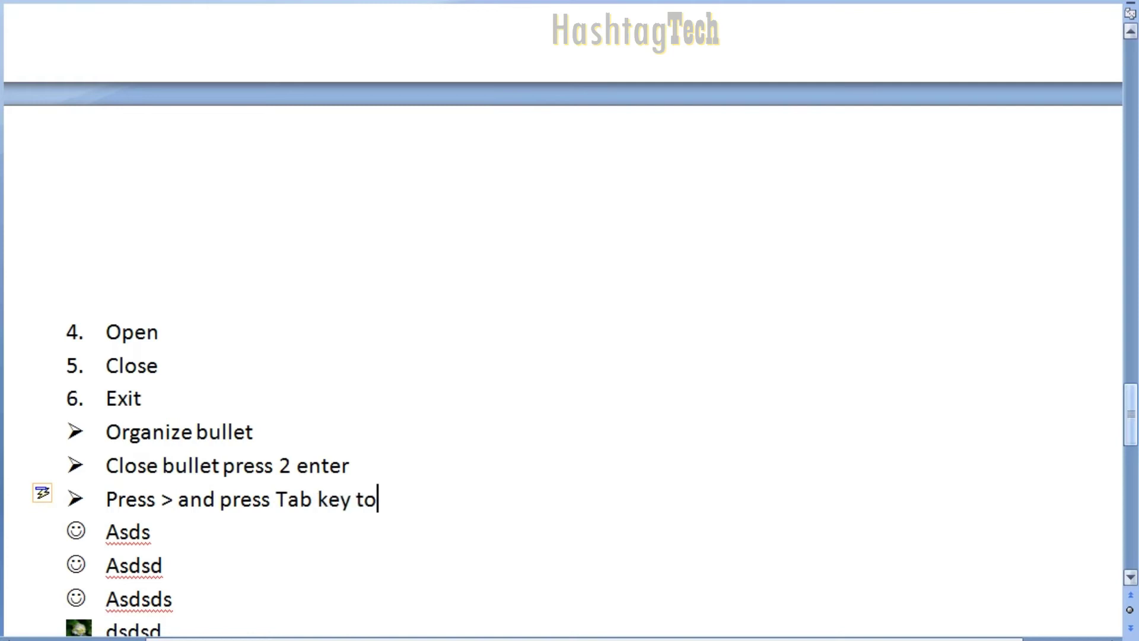
{"action": "type", "text": " make bulle"}
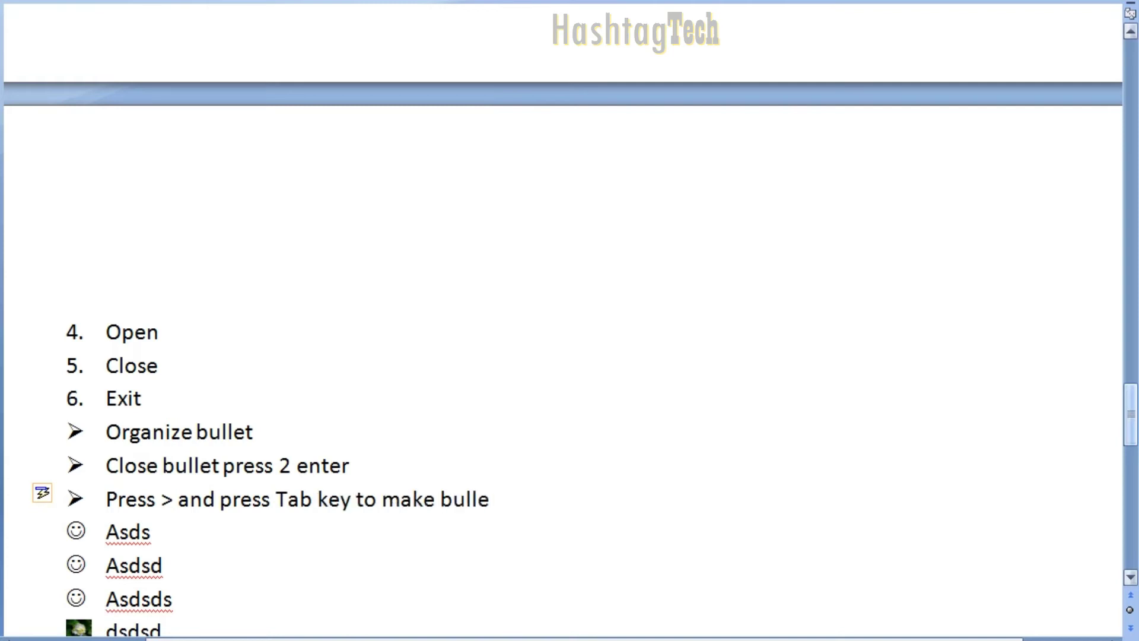
{"action": "type", "text": "t shoocut"}
{"action": "key", "text": "Return"}
{"action": "key", "text": "Return"}
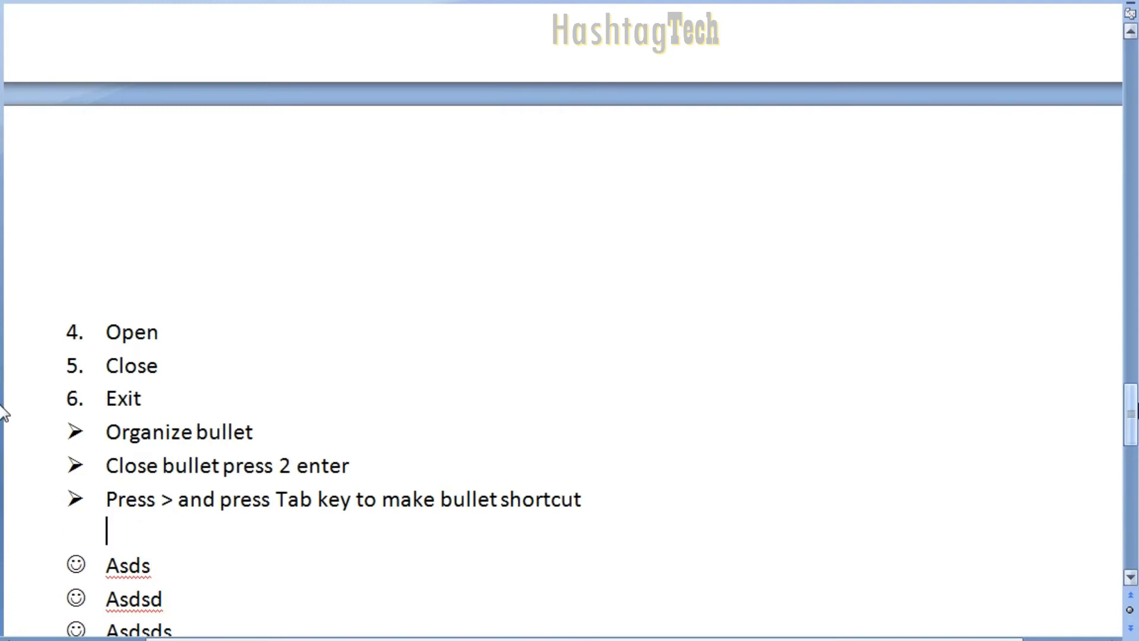
Step: Create an automatic smiley-bulleted list from :) with the items Dfdf, S and D
{"action": "key", "text": "Return"}
{"action": "type", "text": ":)"}
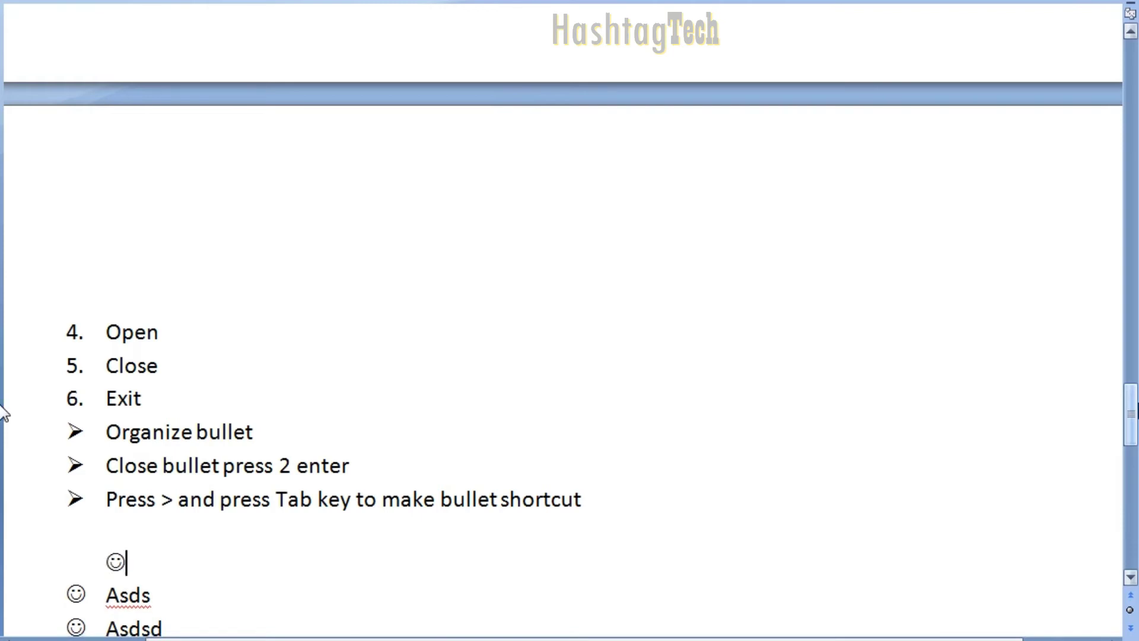
{"action": "key", "text": "Tab"}
{"action": "type", "text": "dfdf"}
{"action": "key", "text": "Return"}
{"action": "type", "text": "s"}
{"action": "key", "text": "Return"}
{"action": "type", "text": "d"}
Step: End the smiley list with the line "sd", then delete that line and the D item's text
{"action": "key", "text": "Return"}
{"action": "key", "text": "Return"}
{"action": "type", "text": "sd"}
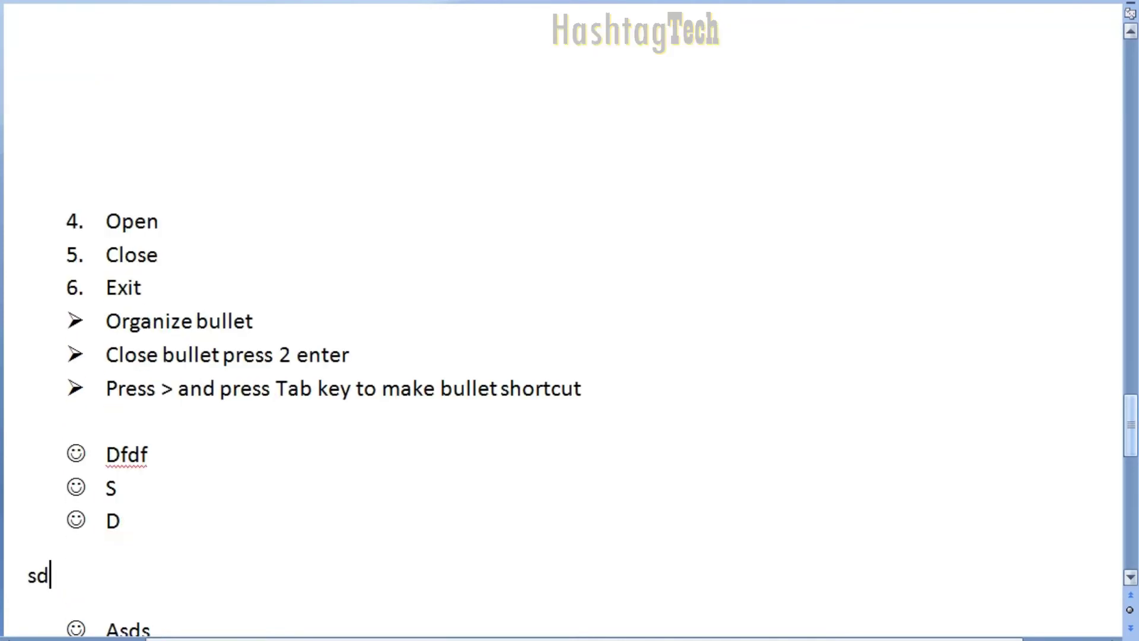
{"action": "key", "text": "Return"}
{"action": "key", "text": "BackSpace"}
{"action": "key", "text": "BackSpace"}
{"action": "key", "text": "BackSpace"}
{"action": "key", "text": "BackSpace"}
{"action": "key", "text": "BackSpace"}
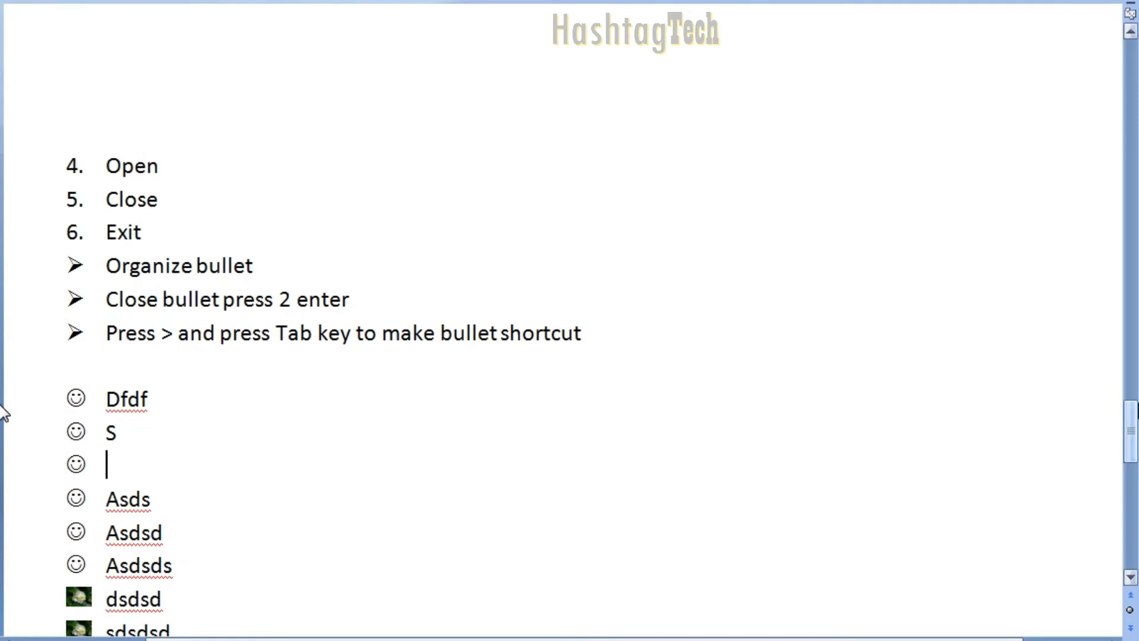
Step: Delete the list lines from "Organize bullet" through the smiley item S
{"action": "key", "text": "shift+Up"}
{"action": "key", "text": "shift+Up"}
{"action": "key", "text": "shift+Up"}
{"action": "key", "text": "shift+Up"}
{"action": "key", "text": "shift+Up"}
{"action": "key", "text": "shift+Up"}
{"action": "key", "text": "BackSpace"}
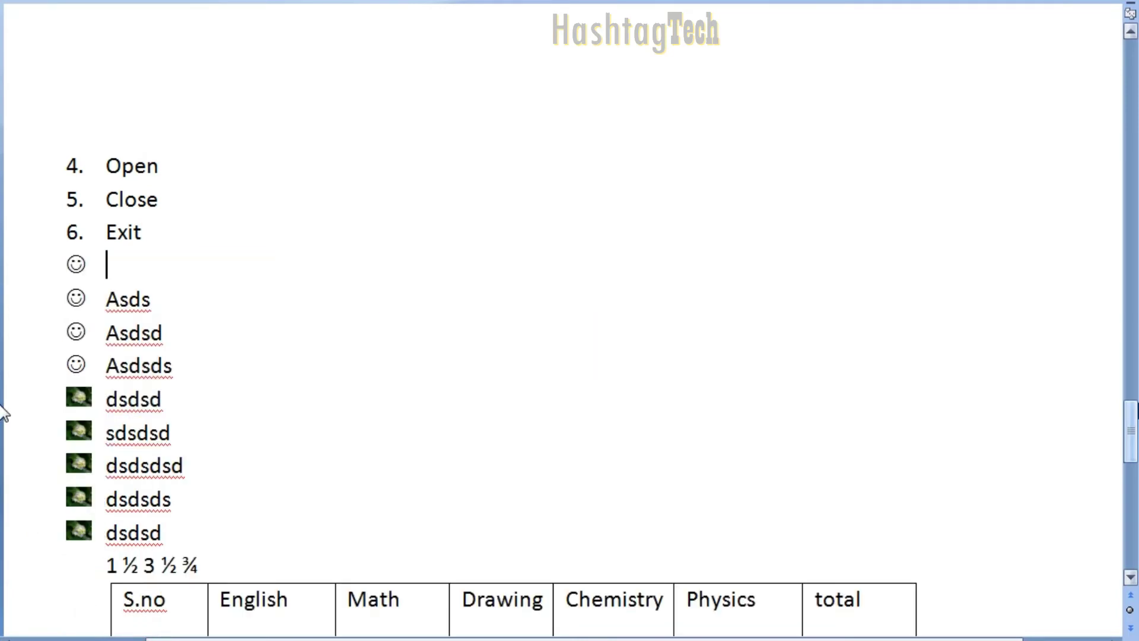
{"action": "key", "text": "Down"}
{"action": "key", "text": "Down"}
{"action": "key", "text": "Down"}
{"action": "key", "text": "Down"}
{"action": "key", "text": "Down"}
{"action": "key", "text": "Down"}
{"action": "key", "text": "Down"}
{"action": "key", "text": "Down"}
{"action": "key", "text": "Down"}
{"action": "key", "text": "Down"}
{"action": "key", "text": "Up"}
{"action": "key", "text": "Up"}
{"action": "key", "text": "Up"}
{"action": "key", "text": "Up"}
{"action": "key", "text": "Up"}
{"action": "left_click", "coordinate": [484, 402]}
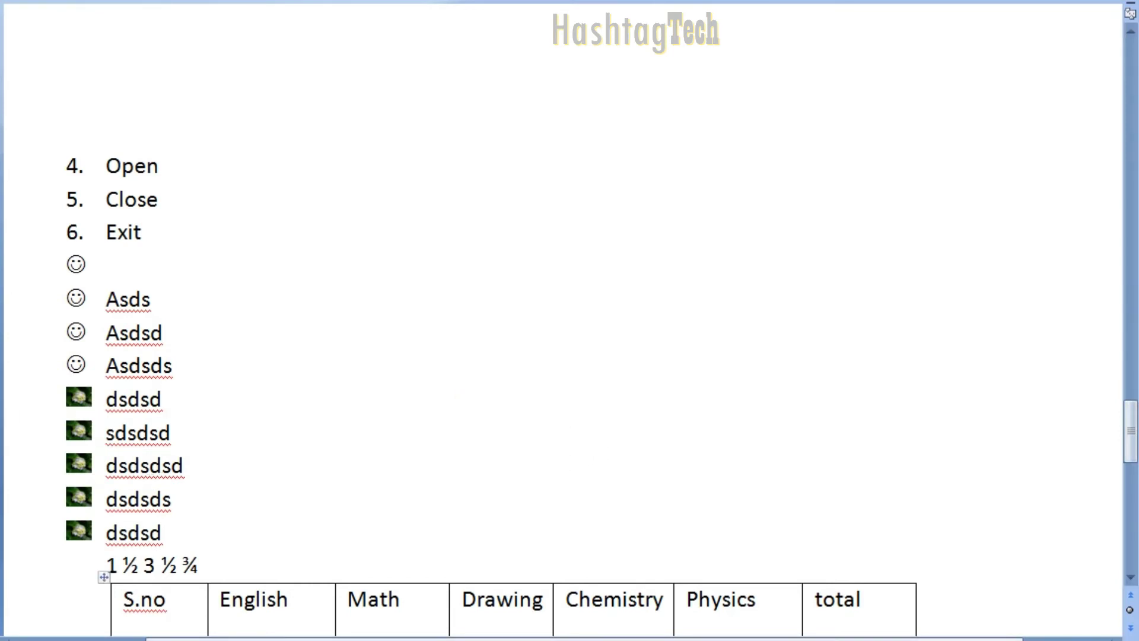
Step: Insert the Jellyfish picture before "restore the look of your document" in the sample text above the numbered list
{"action": "left_click", "coordinate": [76, 107]}
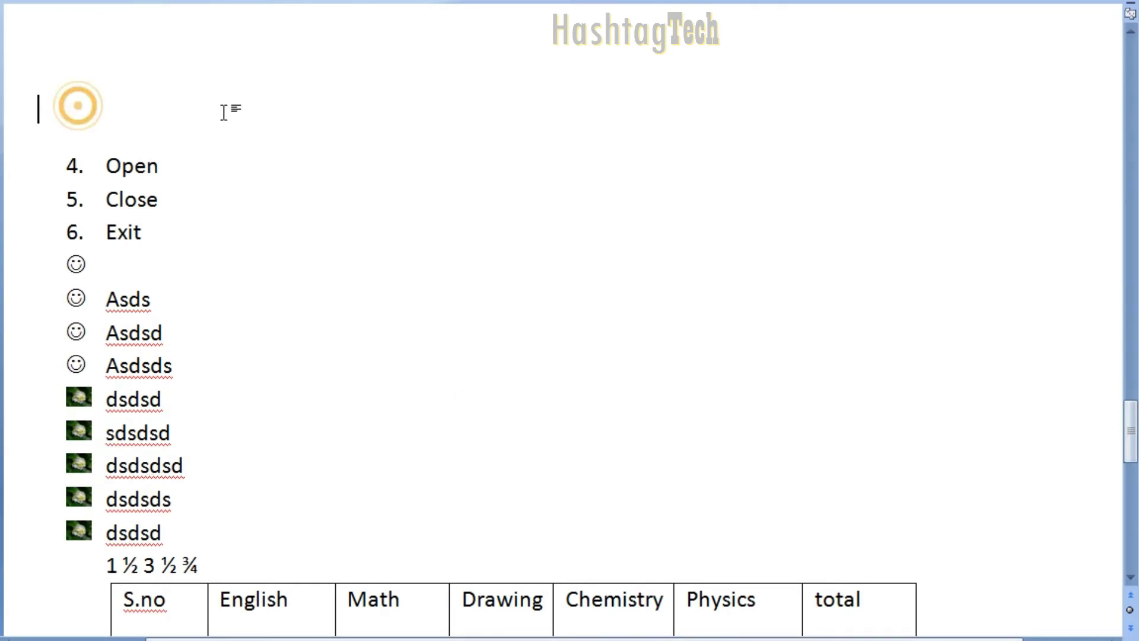
{"action": "key", "text": "Up"}
{"action": "key", "text": "Up"}
{"action": "key", "text": "Up"}
{"action": "key", "text": "Up"}
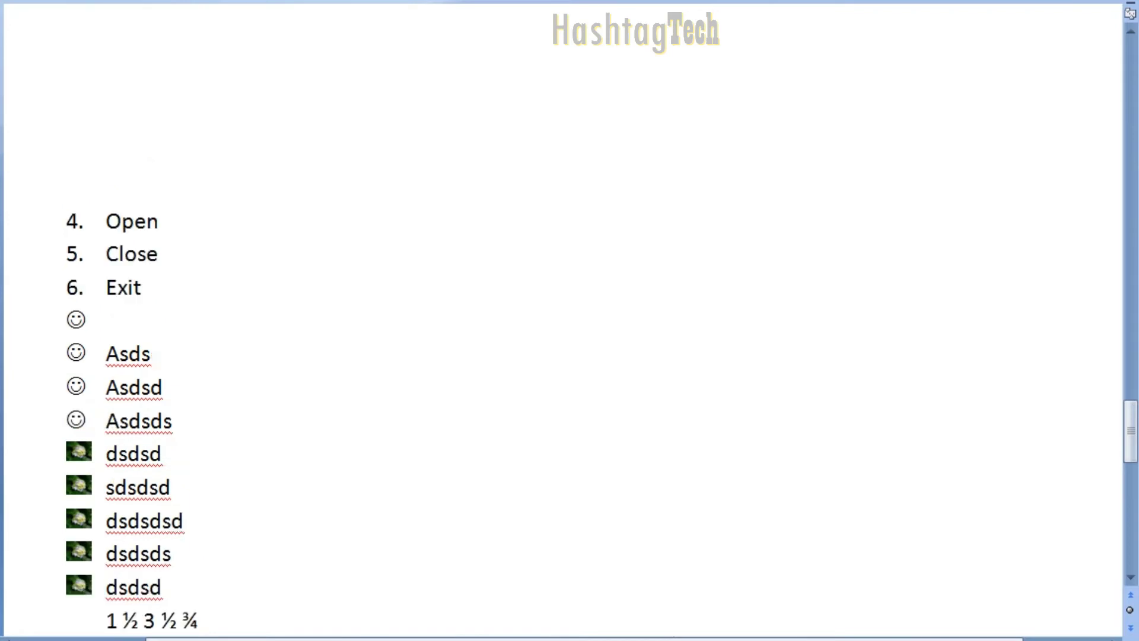
{"action": "key", "text": "Down"}
{"action": "key", "text": "Down"}
{"action": "key", "text": "Down"}
{"action": "key", "text": "Up"}
{"action": "key", "text": "Up"}
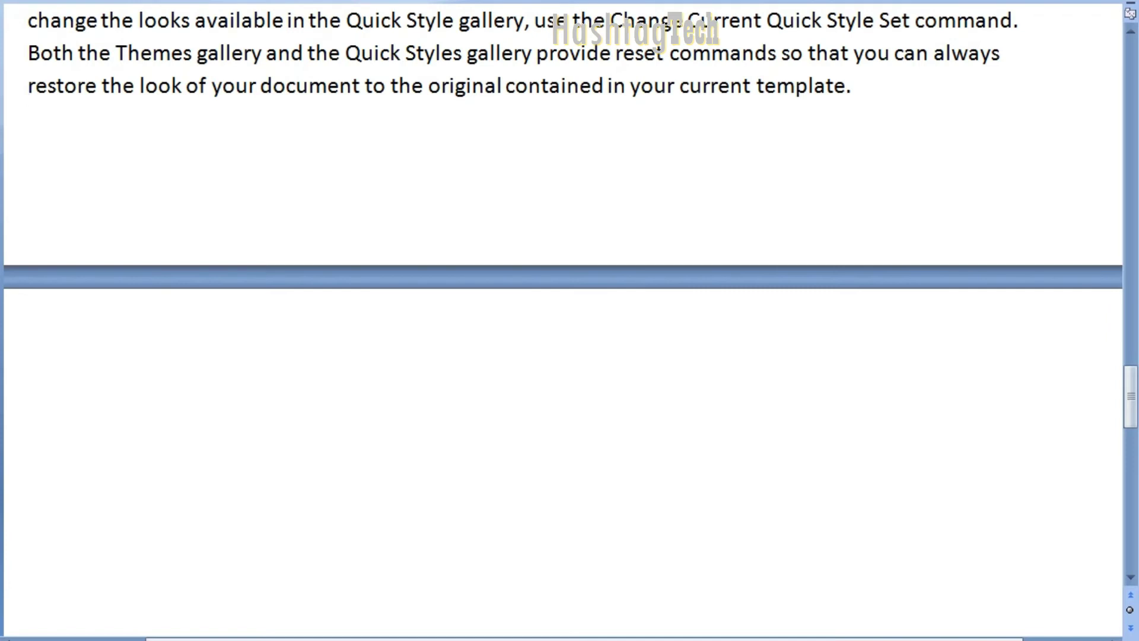
{"action": "left_click", "coordinate": [283, 9]}
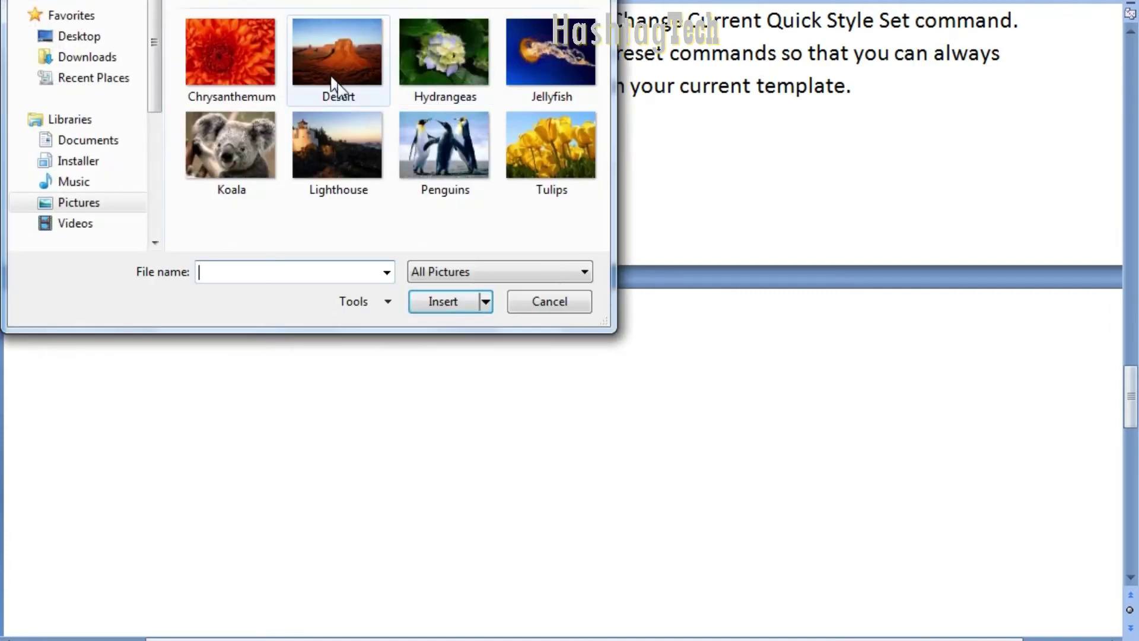
{"action": "left_click", "coordinate": [533, 44]}
{"action": "double_click", "coordinate": [534, 44]}
Step: Shrink the jellyfish picture to a small thumbnail beside the "restore the look of your document" line
{"action": "scroll", "coordinate": [491, 438], "scroll_direction": "down", "scroll_amount": 6}
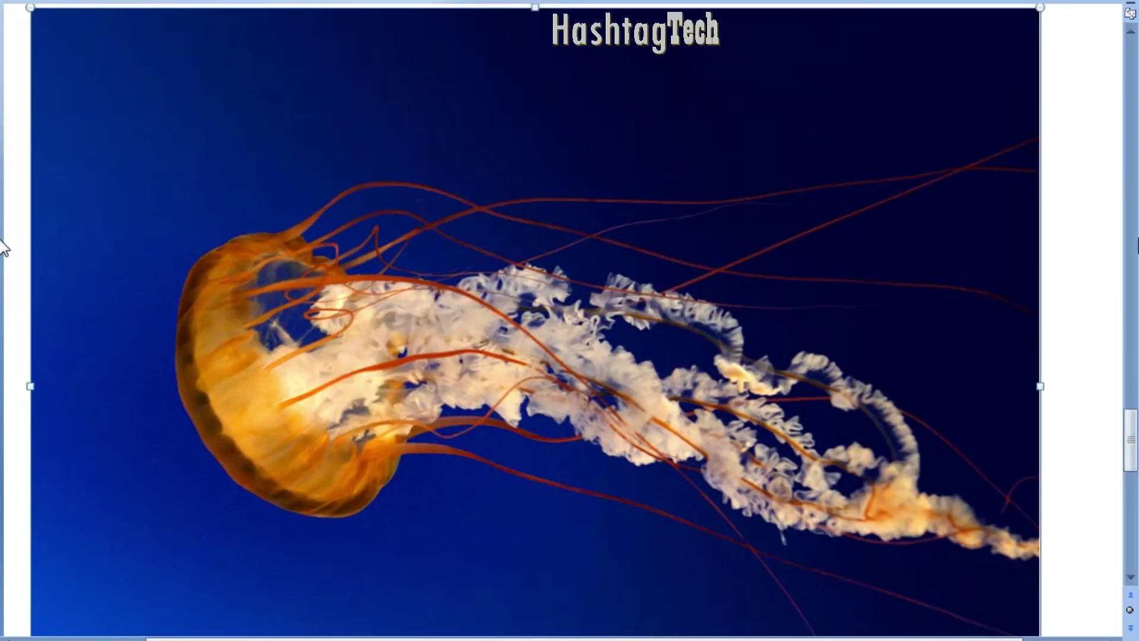
{"action": "left_click_drag", "start_coordinate": [1129, 446], "coordinate": [1133, 335]}
{"action": "left_click_drag", "start_coordinate": [1040, 414], "coordinate": [800, 414]}
{"action": "mouse_move", "coordinate": [1131, 326]}
{"action": "left_mouse_down"}
{"action": "mouse_move", "coordinate": [1132, 306]}
{"action": "mouse_move", "coordinate": [1133, 341]}
{"action": "left_mouse_up"}
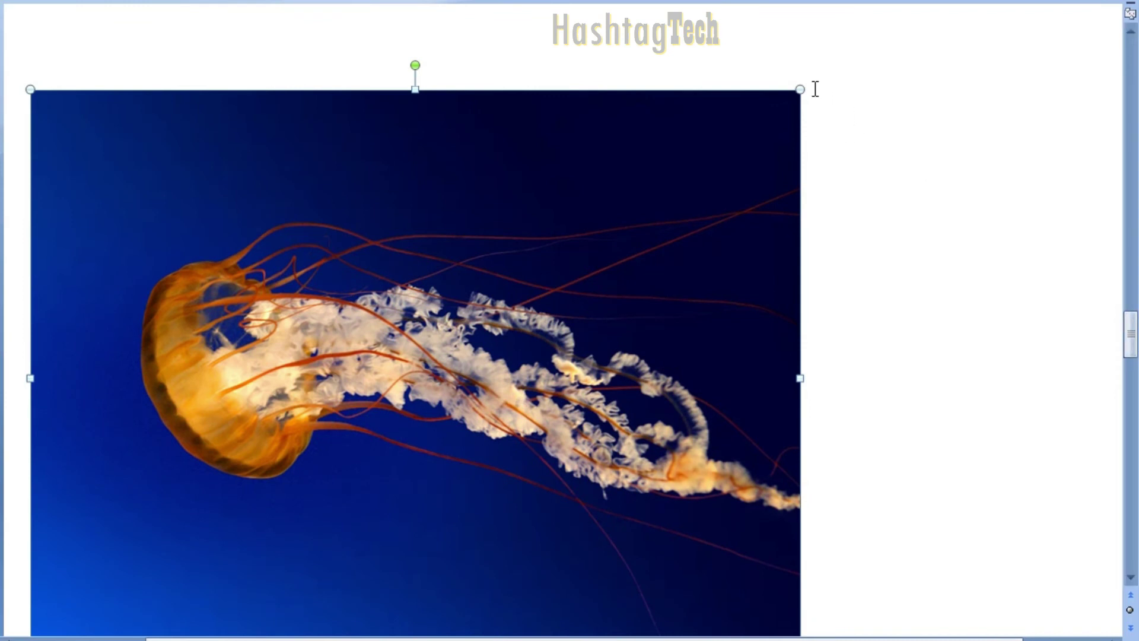
{"action": "left_click_drag", "start_coordinate": [799, 89], "coordinate": [127, 590]}
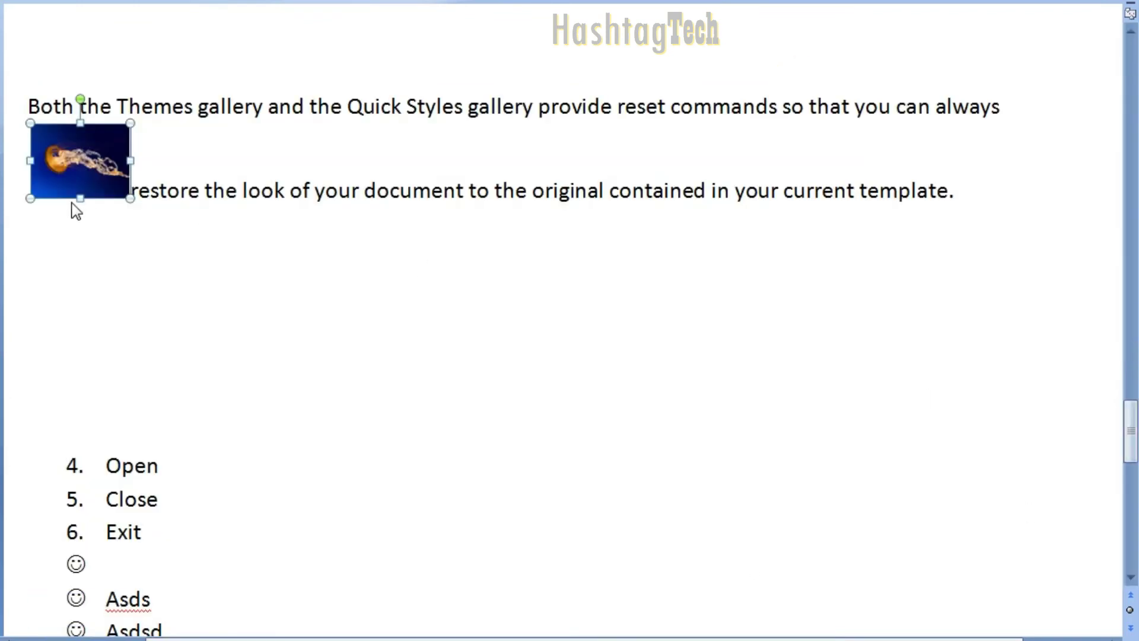
Step: Delete the "Both the Themes gallery" line above the picture and break the line beside the picture after "restore"
{"action": "left_click_drag", "start_coordinate": [31, 98], "coordinate": [1037, 105]}
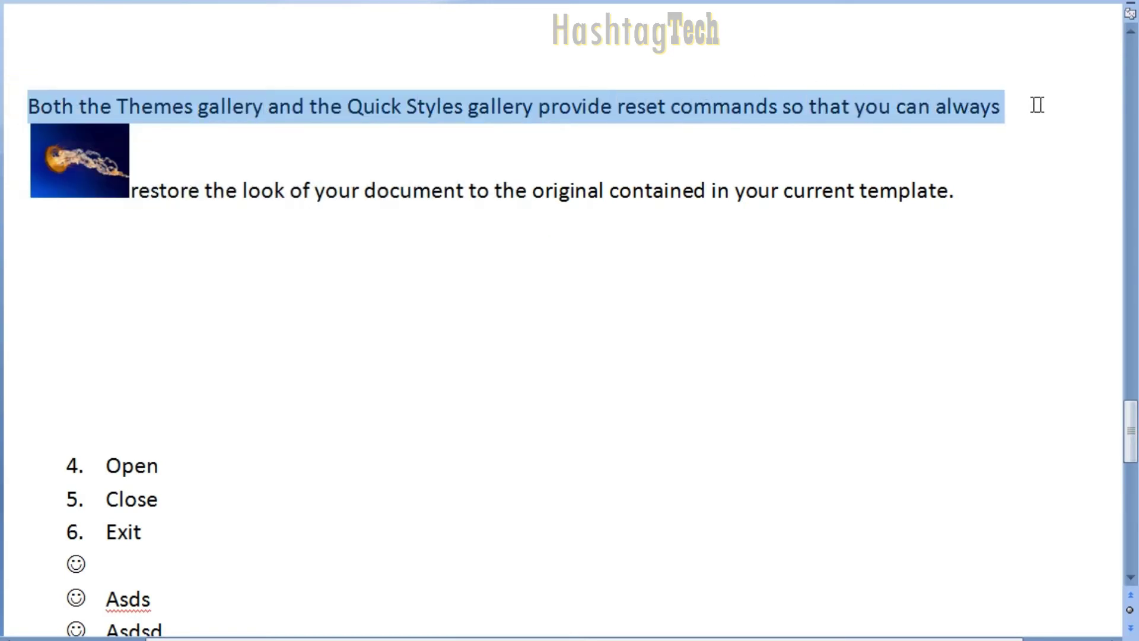
{"action": "type", "text": "To change the overall look of your document, choose new Theme elements on the Page Layout tab. To change the looks available in the Quick Style gallery, use the Change Current Quick Style Set command."}
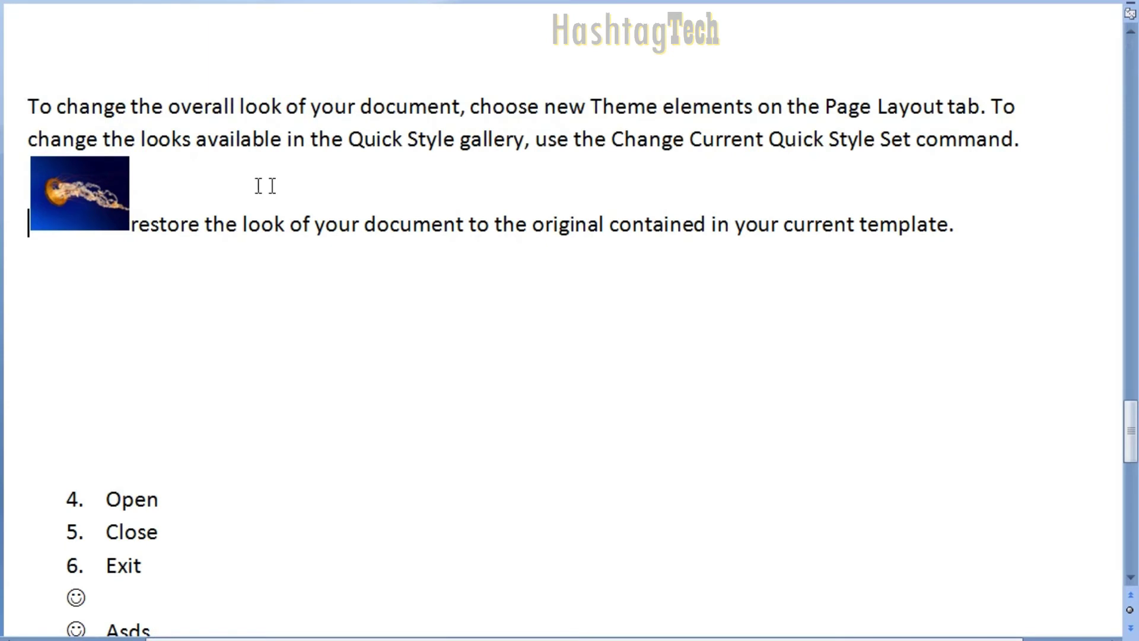
{"action": "left_click", "coordinate": [202, 178]}
{"action": "key", "text": "Return"}
Step: Move "restore" off the picture's line and insert several blank lines between the jellyfish picture and that word
{"action": "left_click", "coordinate": [131, 224]}
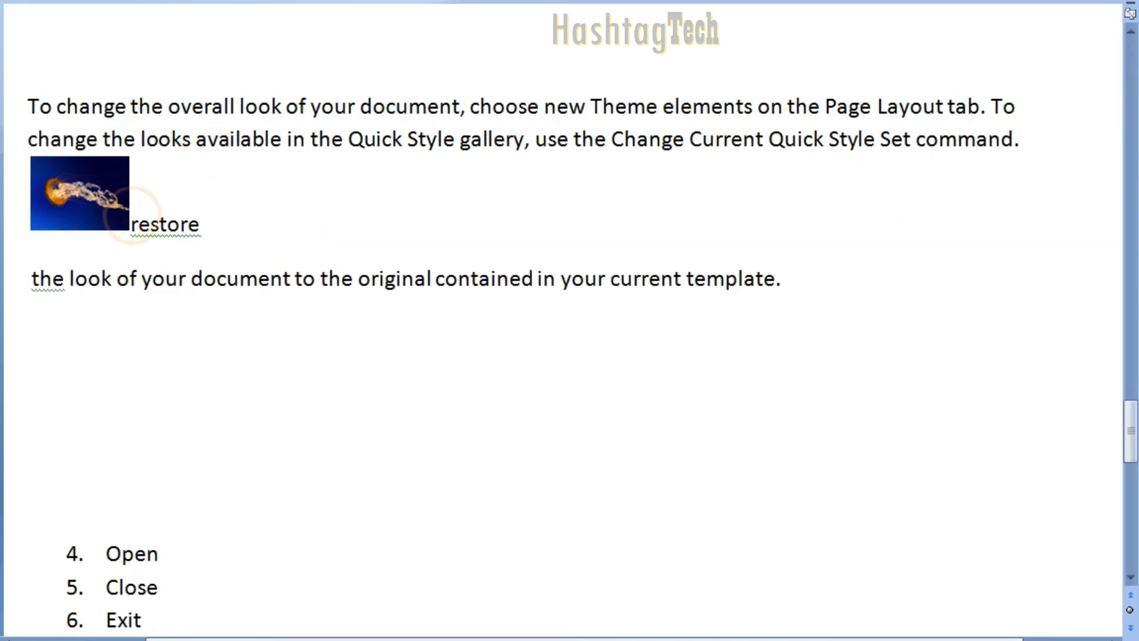
{"action": "key", "text": "Return"}
{"action": "key", "text": "Return"}
{"action": "key", "text": "Return"}
{"action": "key", "text": "Return"}
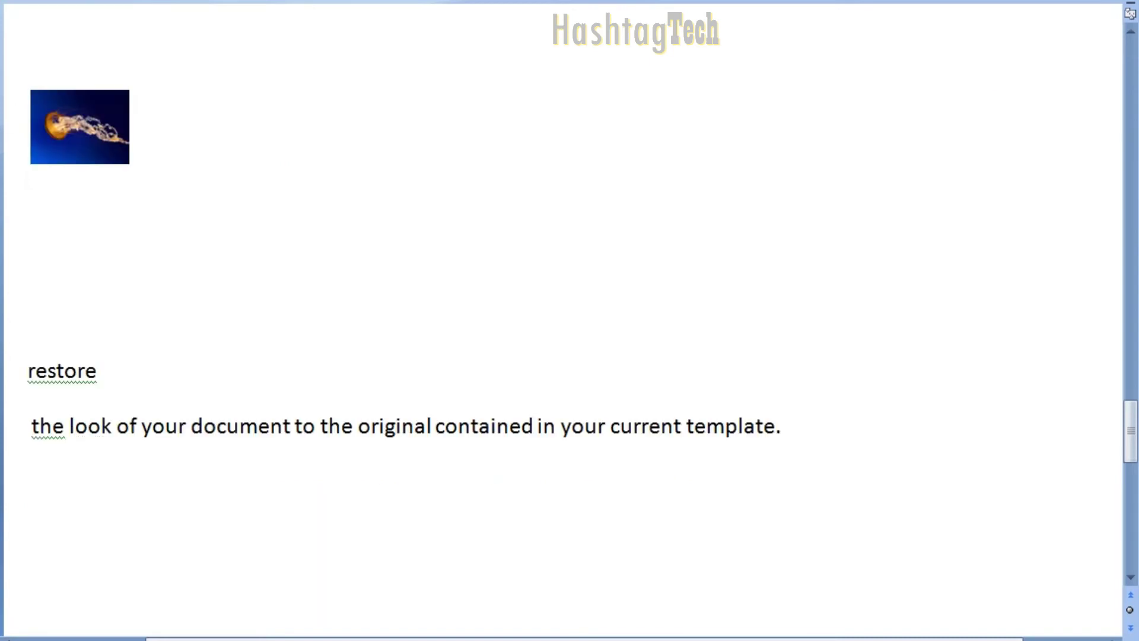
{"action": "left_click", "coordinate": [111, 362]}
{"action": "key", "text": "Return"}
{"action": "key", "text": "Return"}
{"action": "key", "text": "Return"}
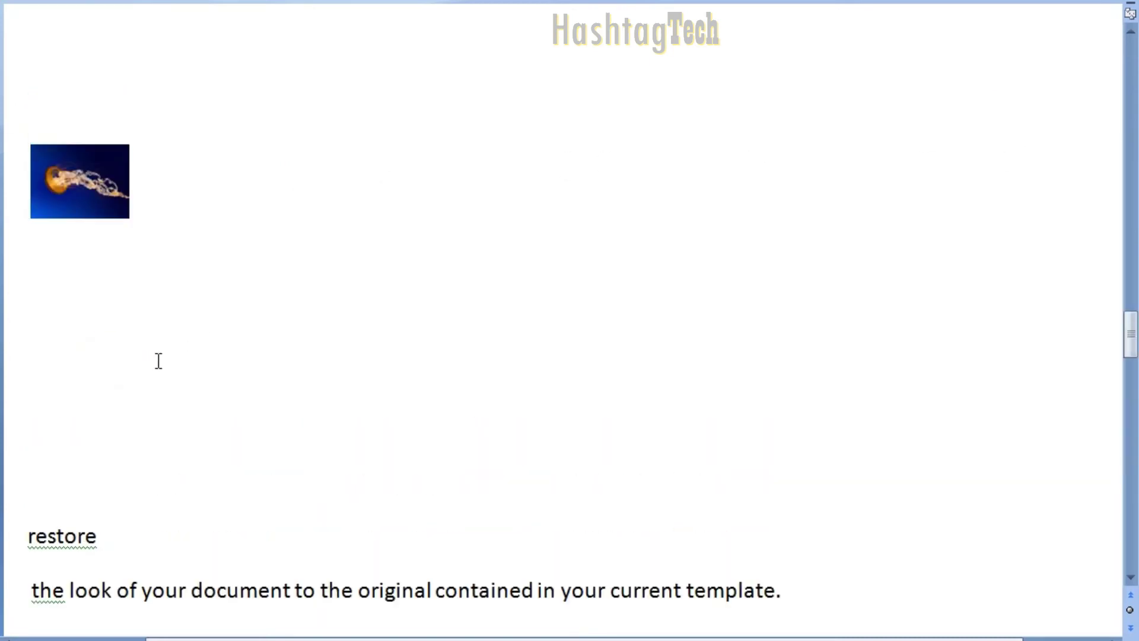
Step: Shrink the jellyfish picture further to bullet-icon size and remove a blank line above it
{"action": "left_click", "coordinate": [119, 150]}
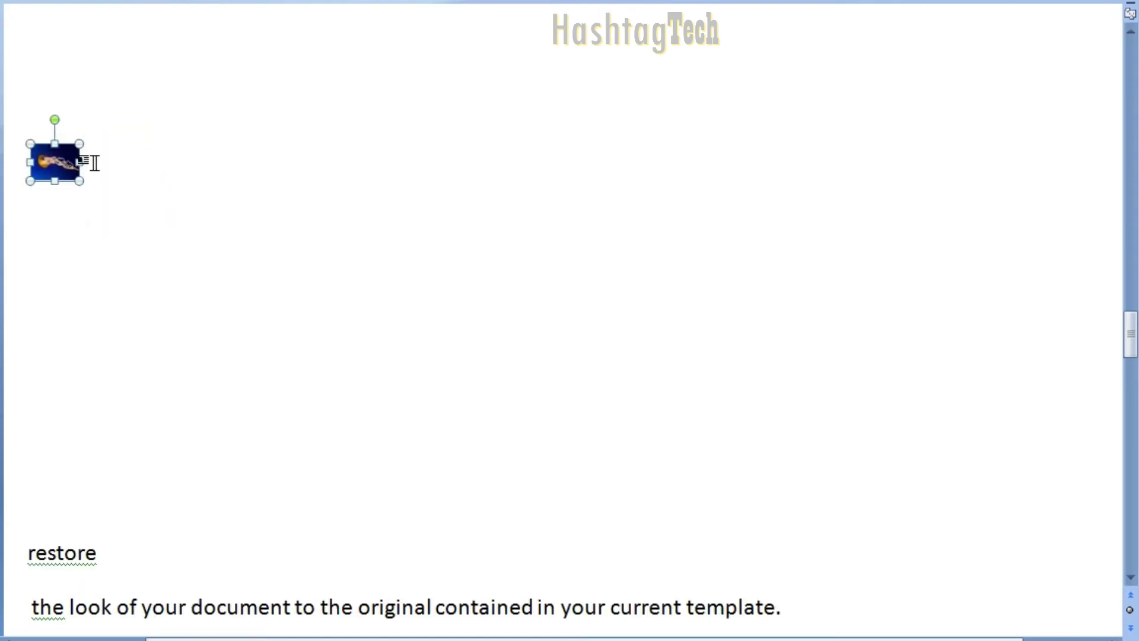
{"action": "left_click", "coordinate": [98, 162]}
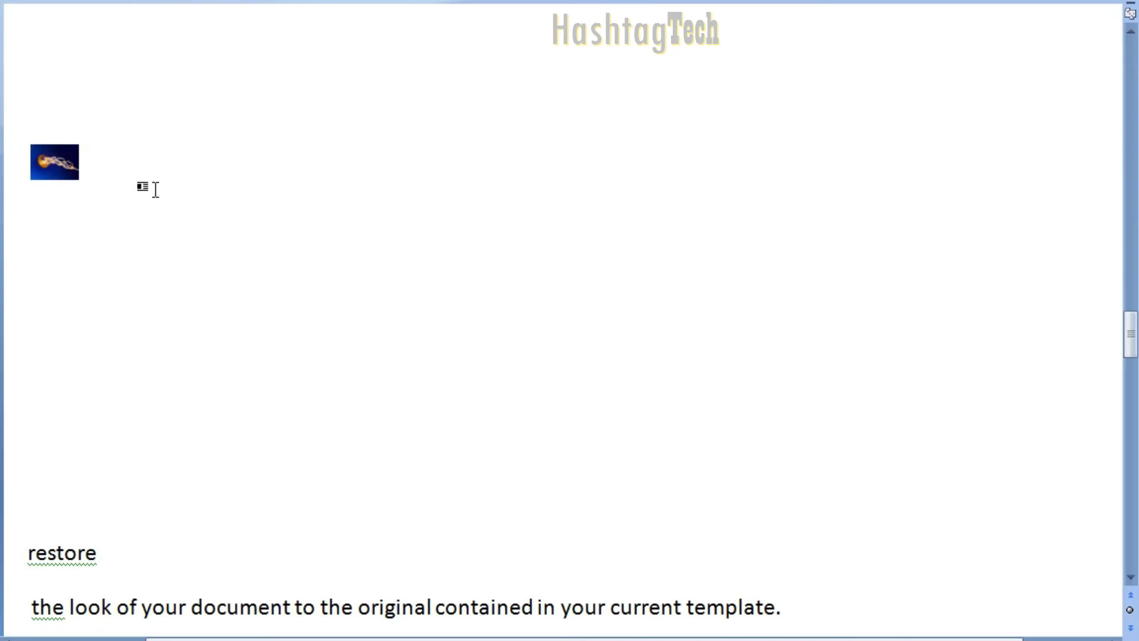
{"action": "key", "text": "BackSpace"}
{"action": "scroll", "coordinate": [121, 141], "scroll_direction": "up", "scroll_amount": 2}
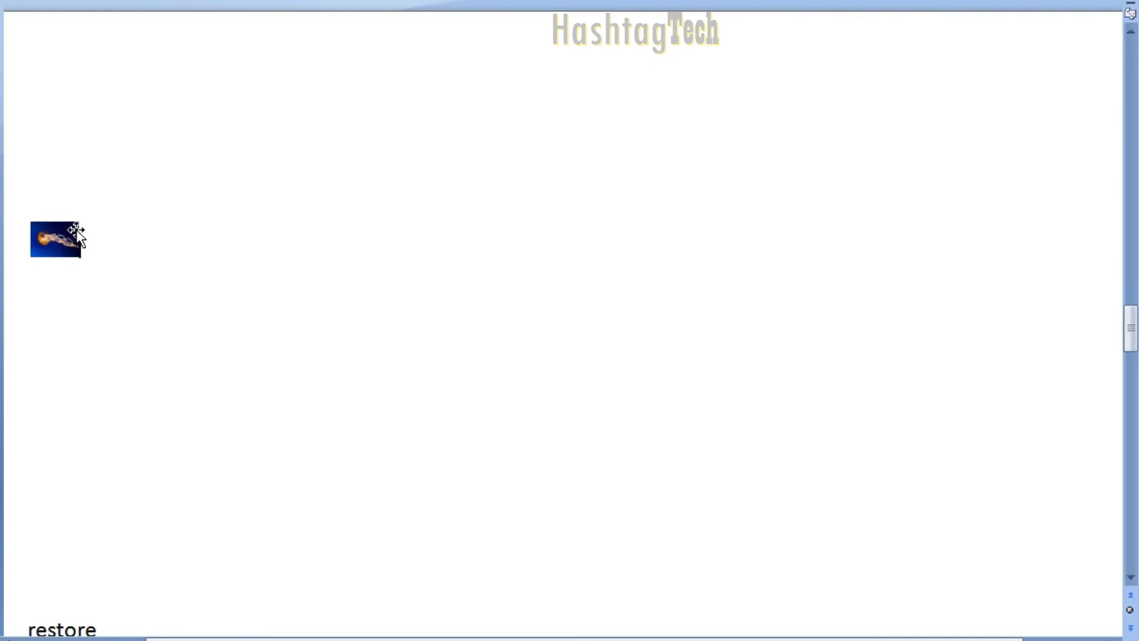
{"action": "left_click_drag", "start_coordinate": [80, 221], "coordinate": [63, 226]}
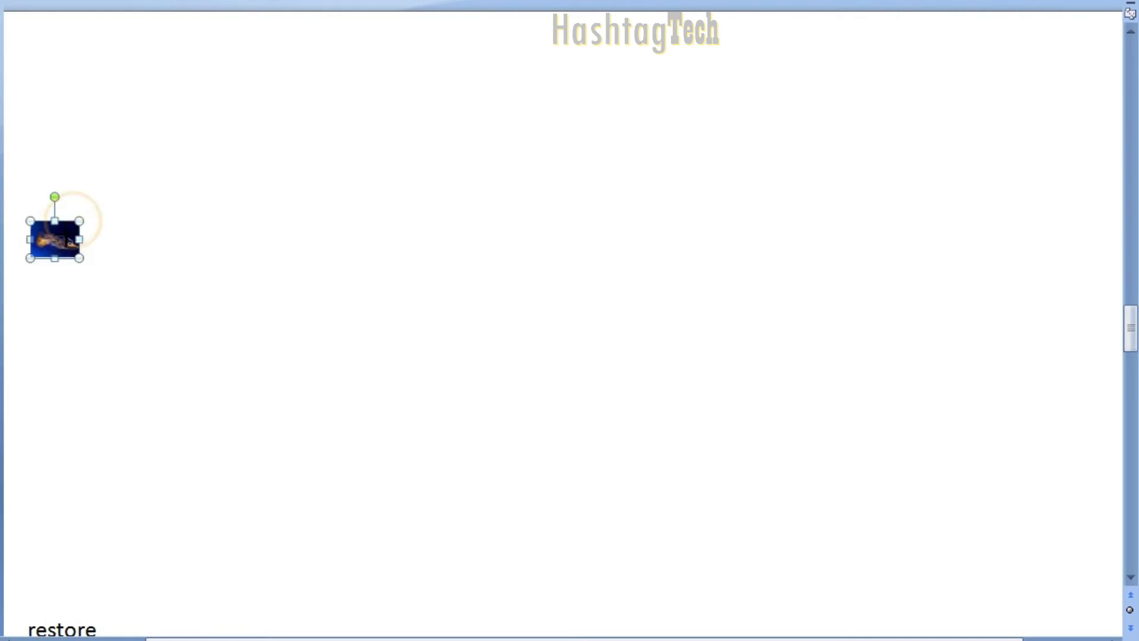
{"action": "left_click", "coordinate": [90, 255]}
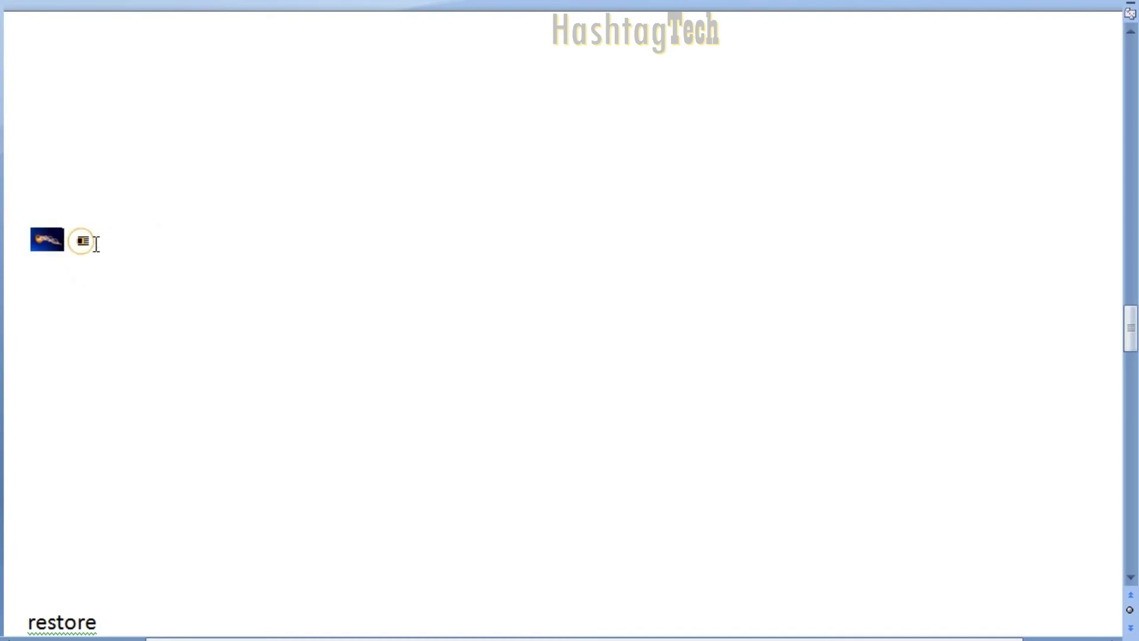
{"action": "key", "text": "BackSpace"}
{"action": "key", "text": "Up"}
{"action": "key", "text": "Delete"}
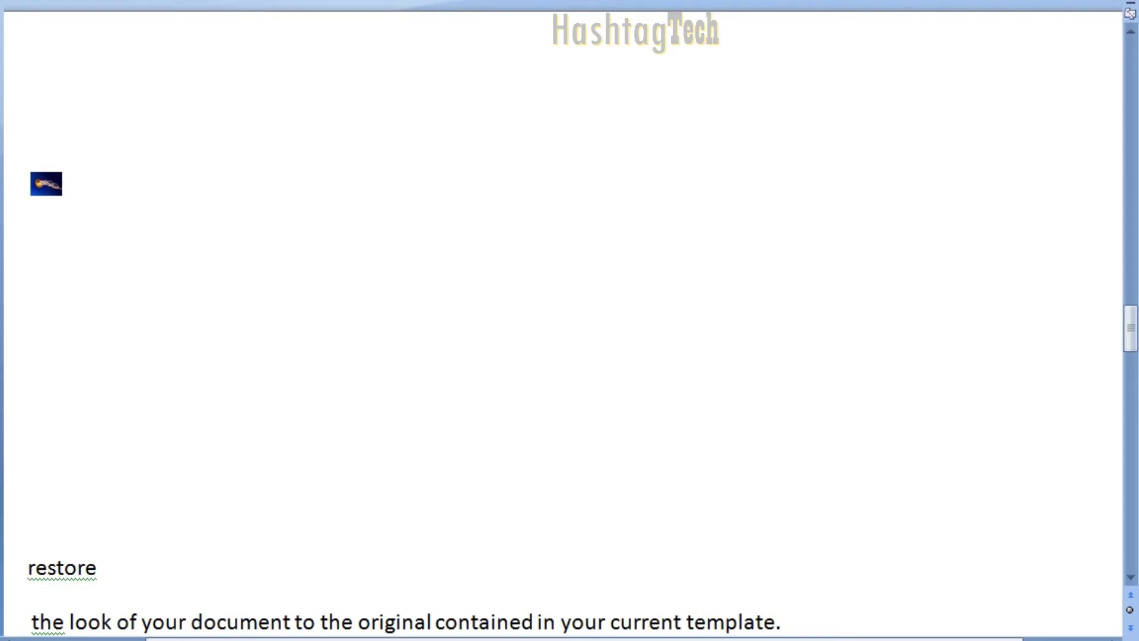
Step: Create an automatic picture-bulleted list from the jellyfish picture with the items dsds, sdsd and sdsds four times
{"action": "type", "text": "dsds"}
{"action": "key", "text": "Return"}
{"action": "type", "text": "sdsd"}
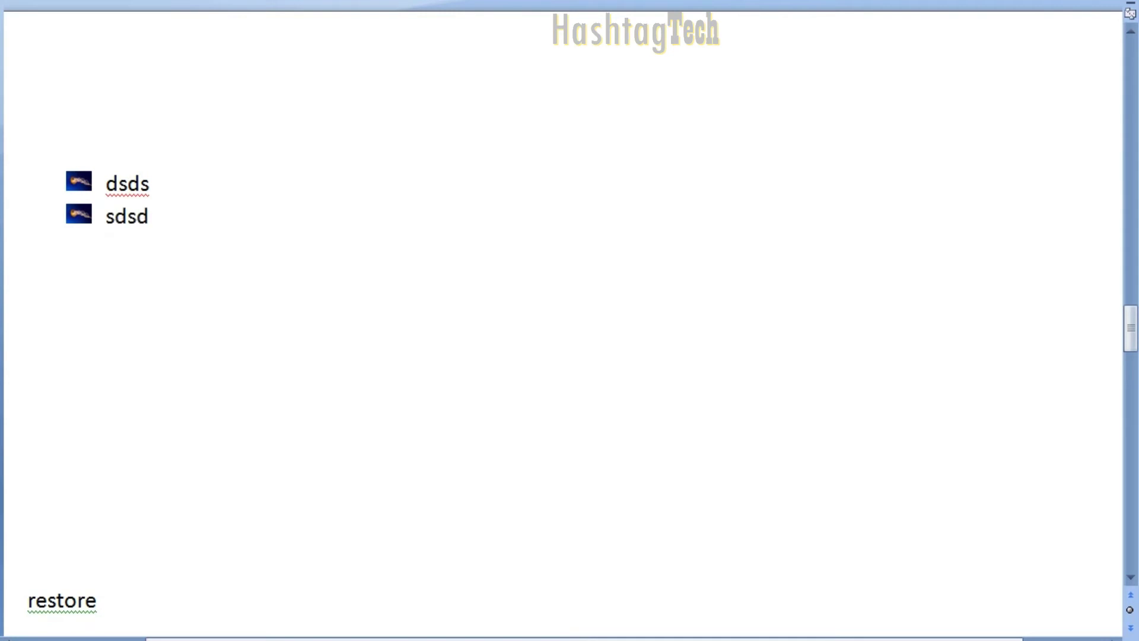
{"action": "key", "text": "Return"}
{"action": "type", "text": "sdsds"}
{"action": "key", "text": "Return"}
{"action": "type", "text": "sdsds"}
{"action": "key", "text": "Return"}
{"action": "type", "text": "sdsds"}
{"action": "key", "text": "Return"}
{"action": "type", "text": "sdsds"}
{"action": "key", "text": "Return"}
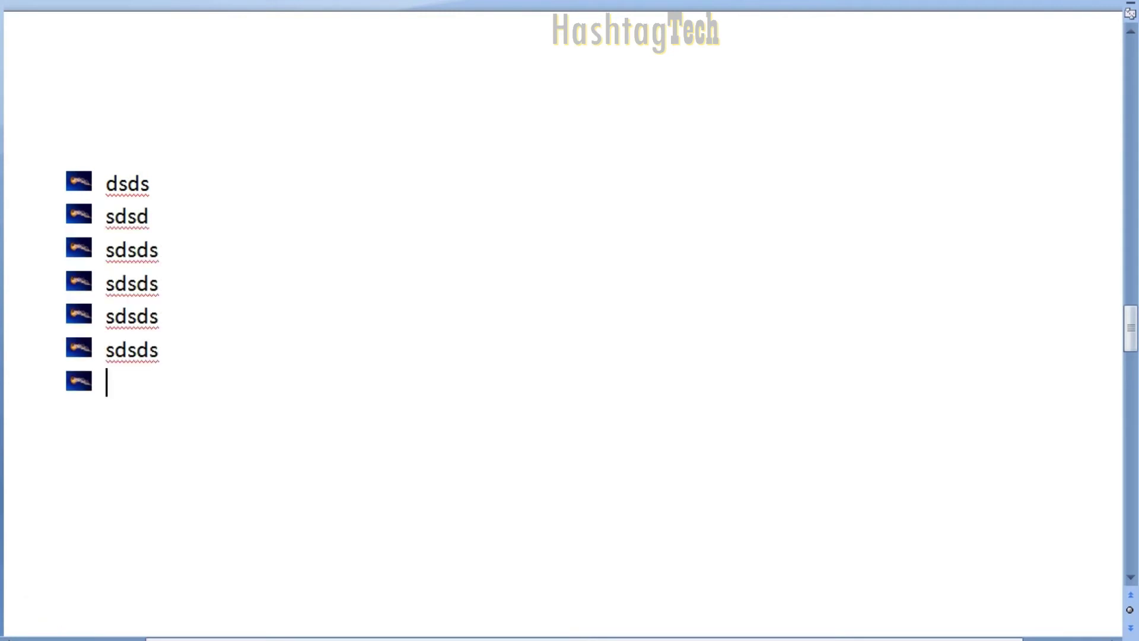
Step: Add the items dgfdf, gth and t to the jellyfish-bulleted list
{"action": "type", "text": "dgfdf"}
{"action": "key", "text": "Return"}
{"action": "type", "text": "gth"}
{"action": "key", "text": "Return"}
{"action": "type", "text": "t"}
{"action": "key", "text": "Return"}
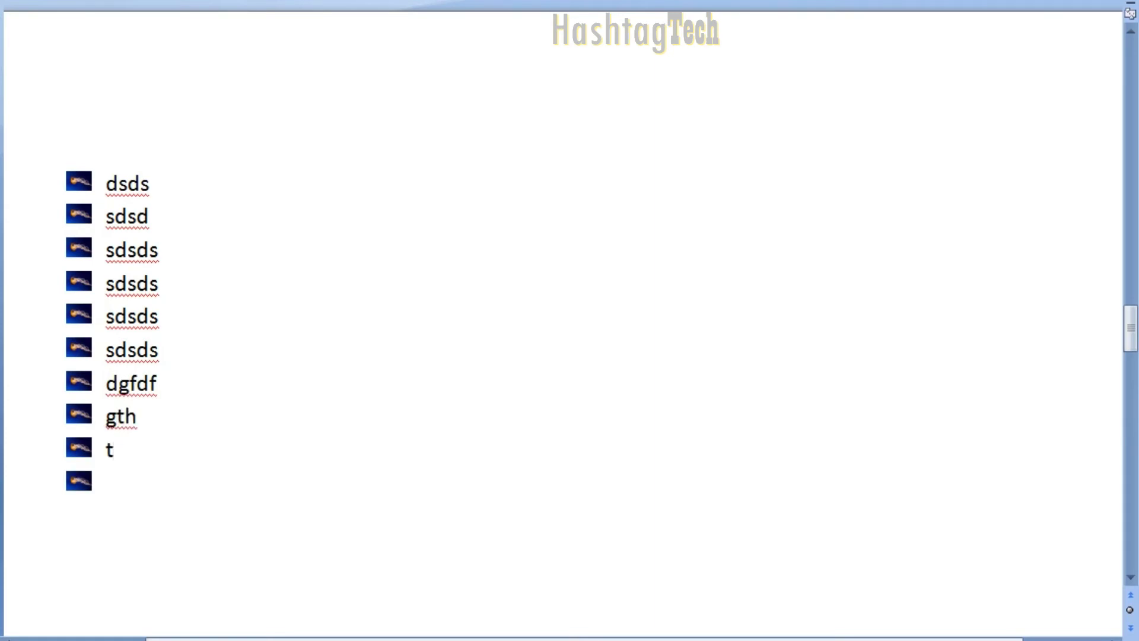
Step: End the jellyfish-bulleted list and write "sdsdfgyt" as a plain line below it
{"action": "key", "text": "BackSpace"}
{"action": "type", "text": "sdsdfg"}
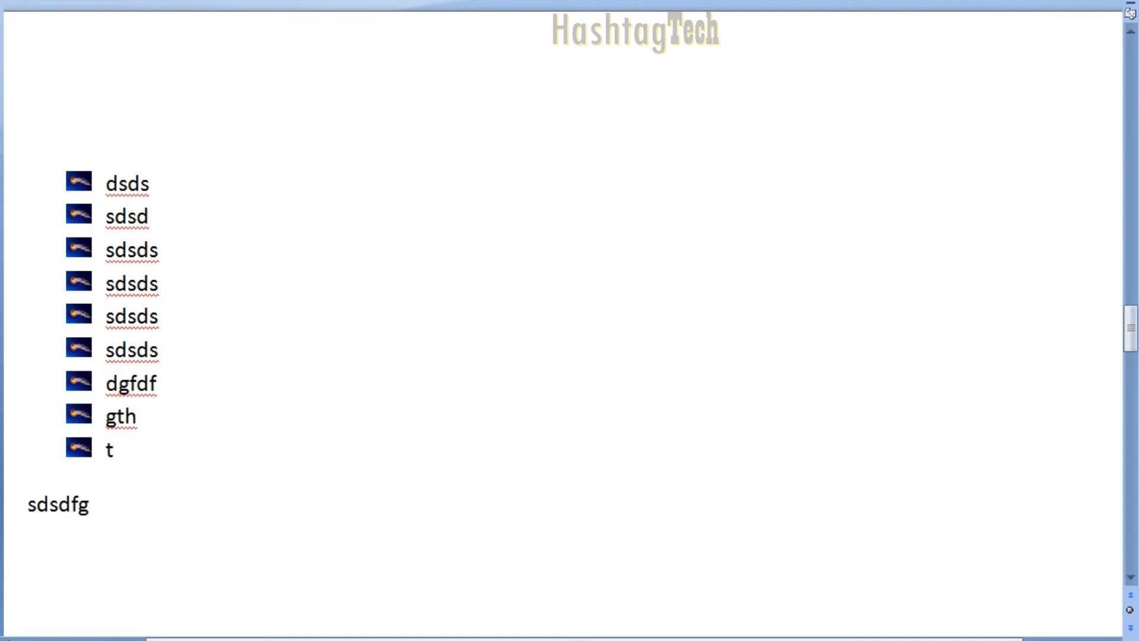
{"action": "type", "text": "yt"}
{"action": "key", "text": "Return"}
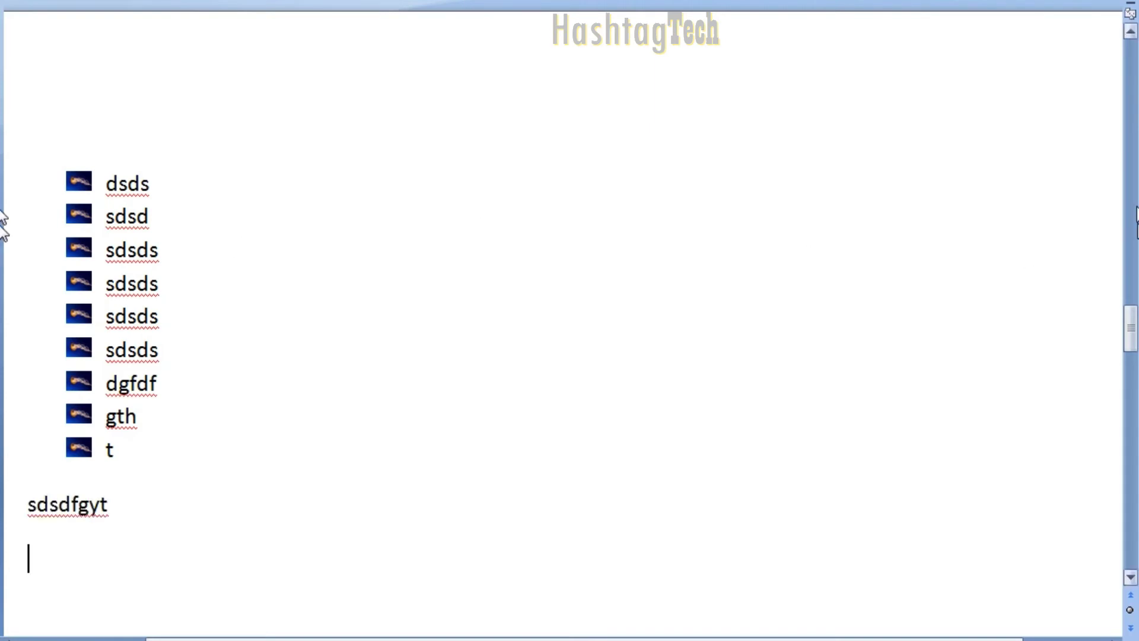
Step: Select the flower-picture bullet items dsdsdsd, dsdsds and dsdsd above the marks table
{"action": "left_click_drag", "start_coordinate": [1131, 325], "coordinate": [1131, 464]}
{"action": "left_click_drag", "start_coordinate": [279, 338], "coordinate": [59, 239]}
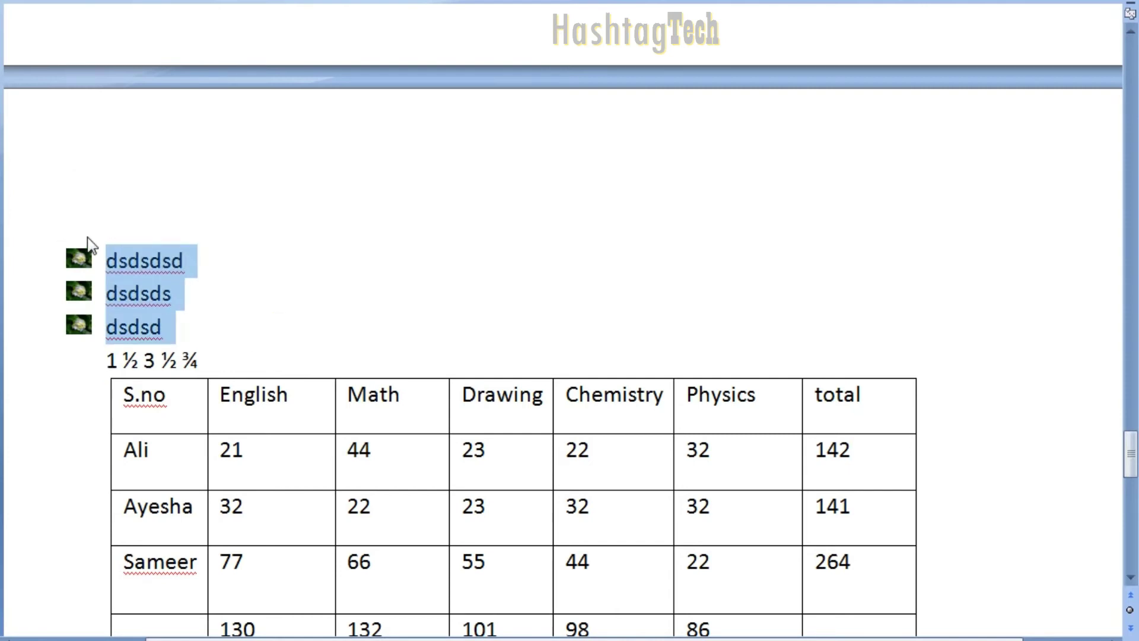